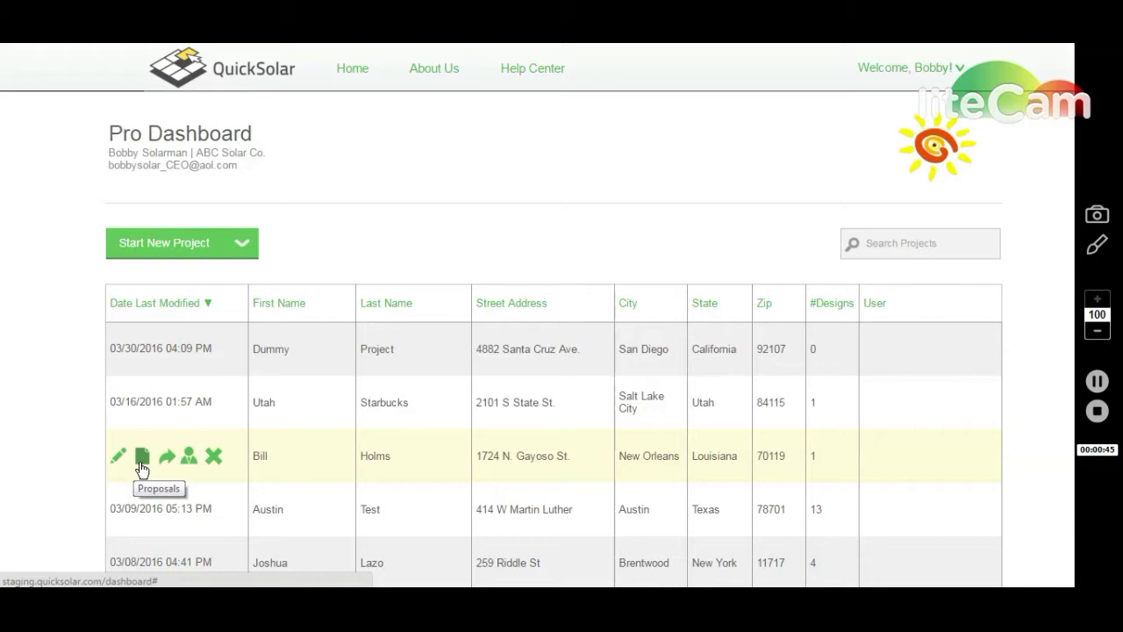
Start sending the proposals and reassigning the project, cancelling both without changes
click(165, 457)
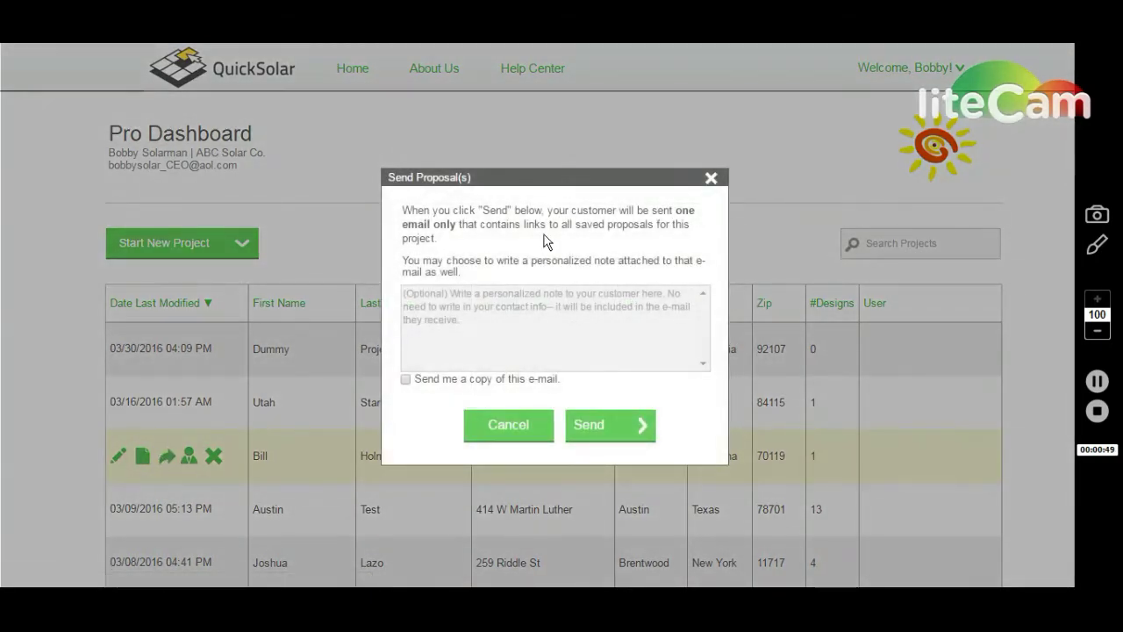
click(502, 437)
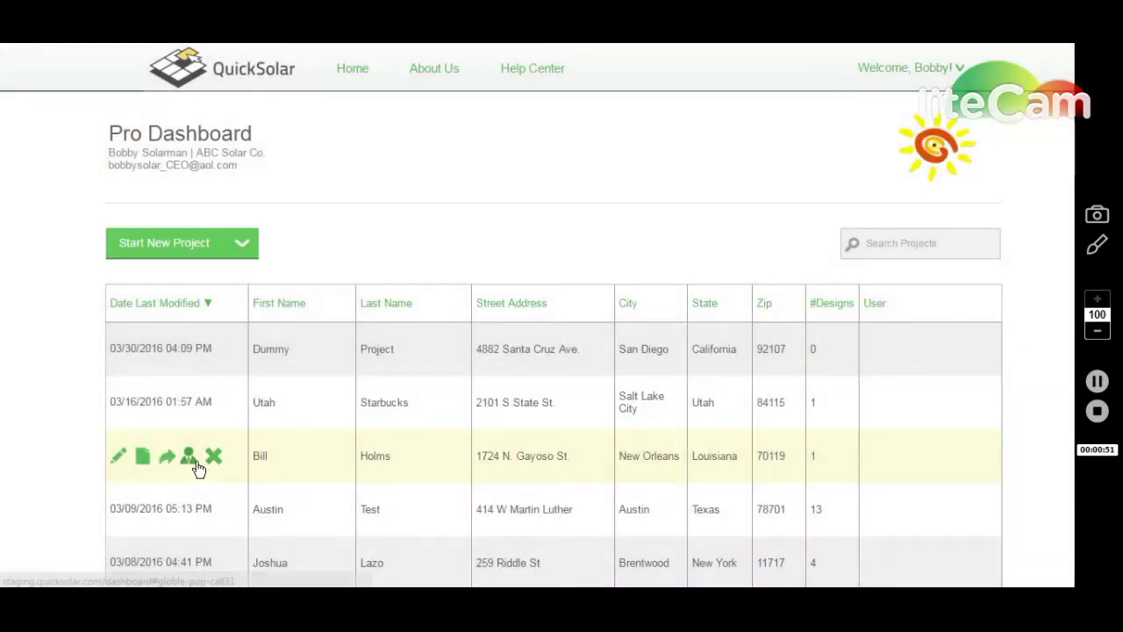
click(190, 457)
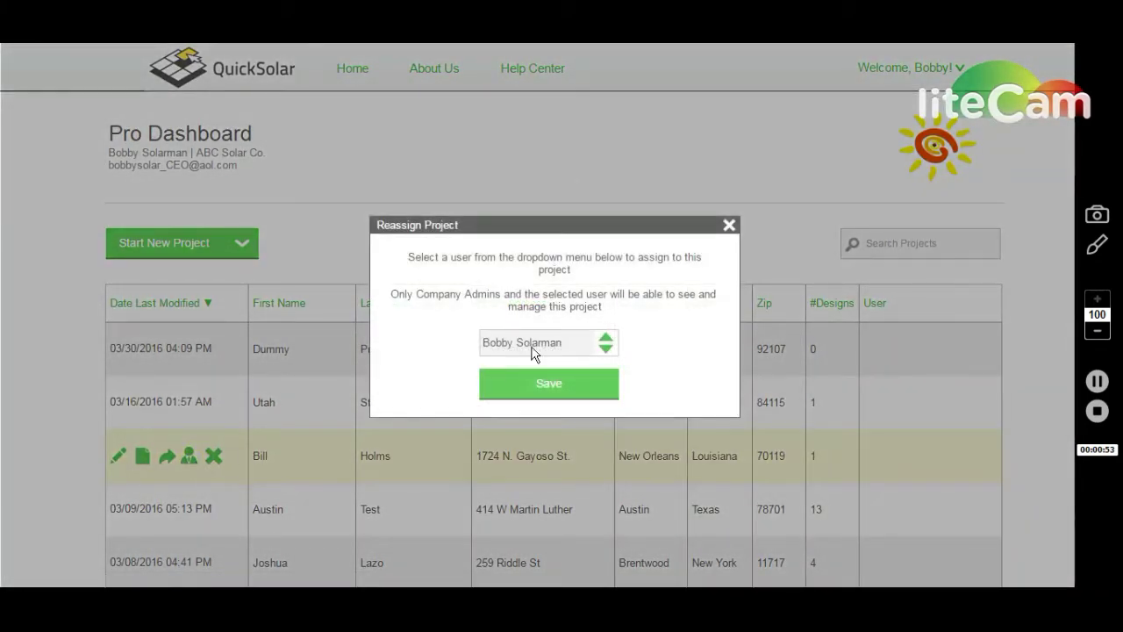
click(533, 343)
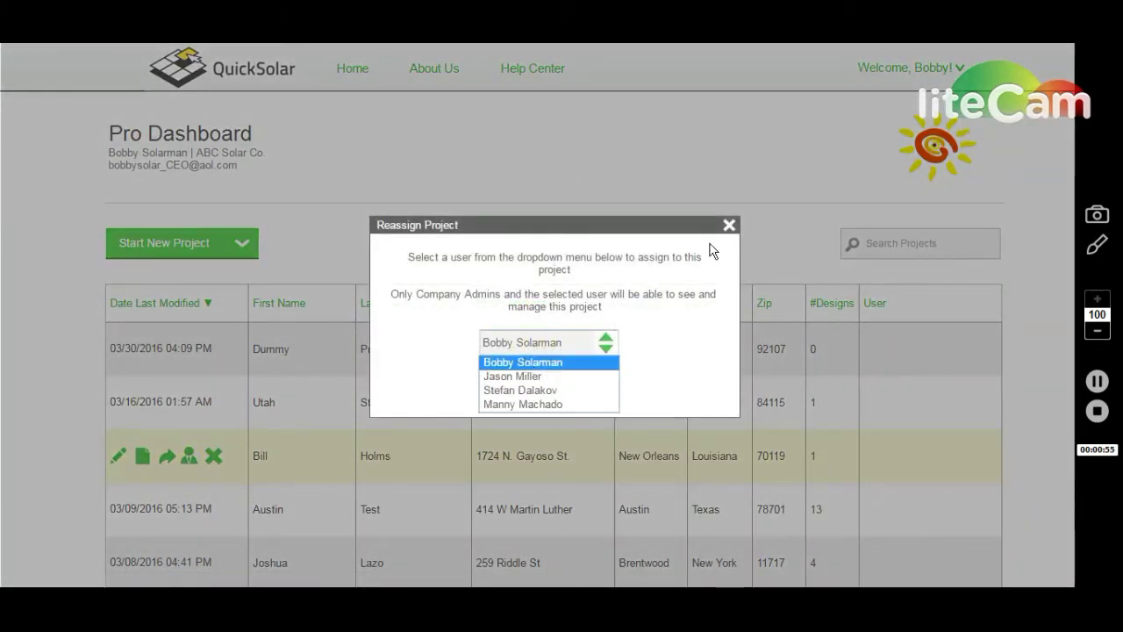
click(730, 225)
click(729, 225)
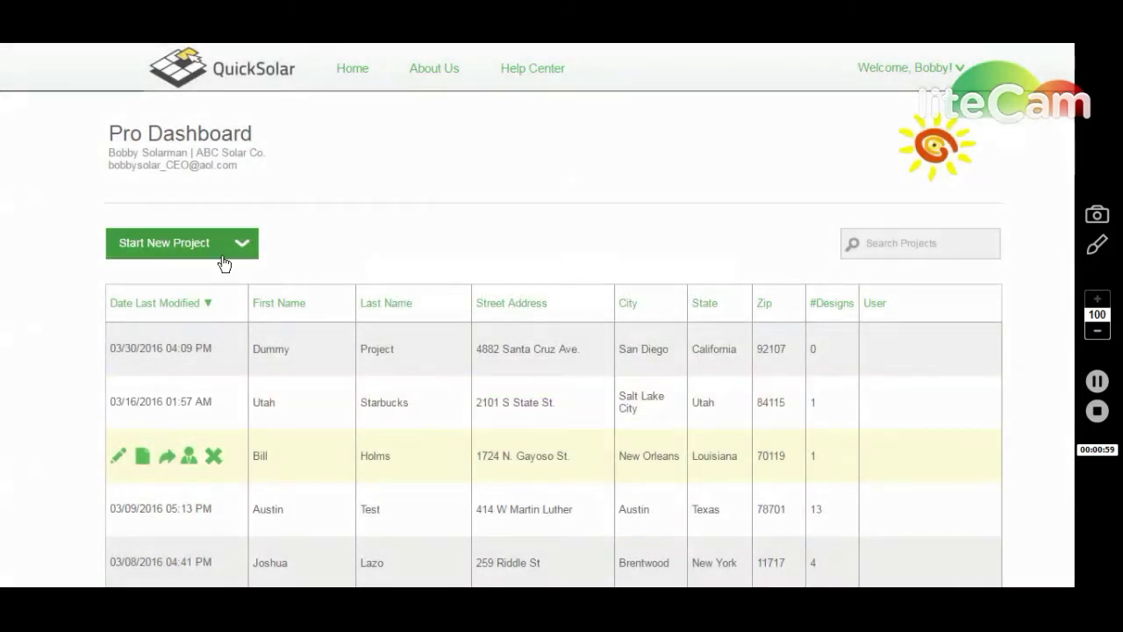
Start a new customer project and enter the customer's first name
click(220, 255)
click(254, 317)
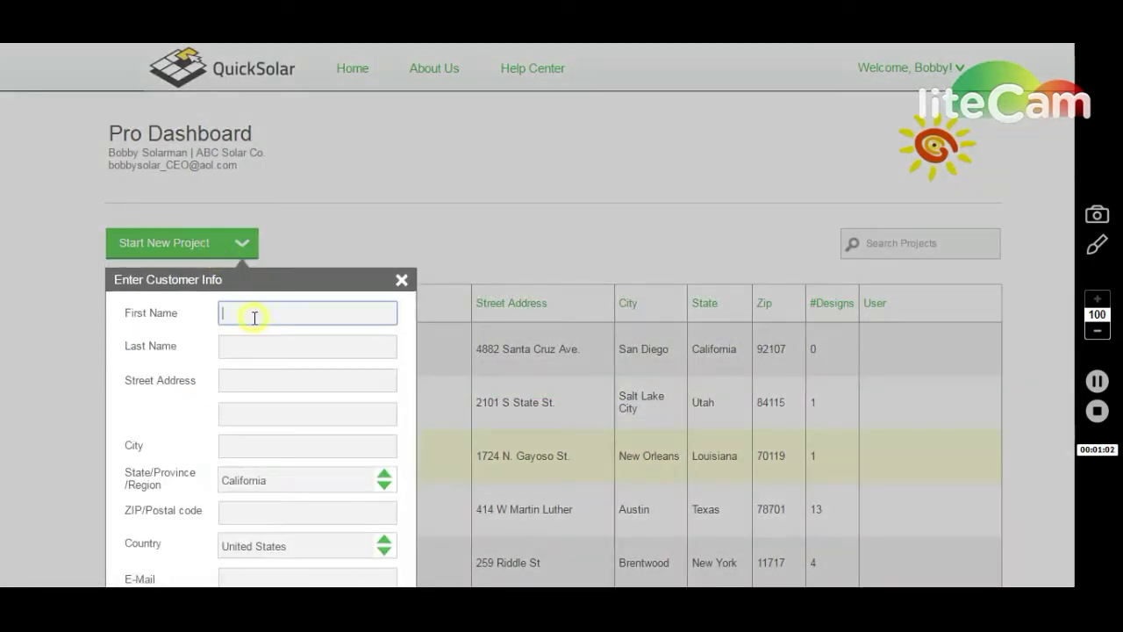
text(Tommy)
key(Tab)
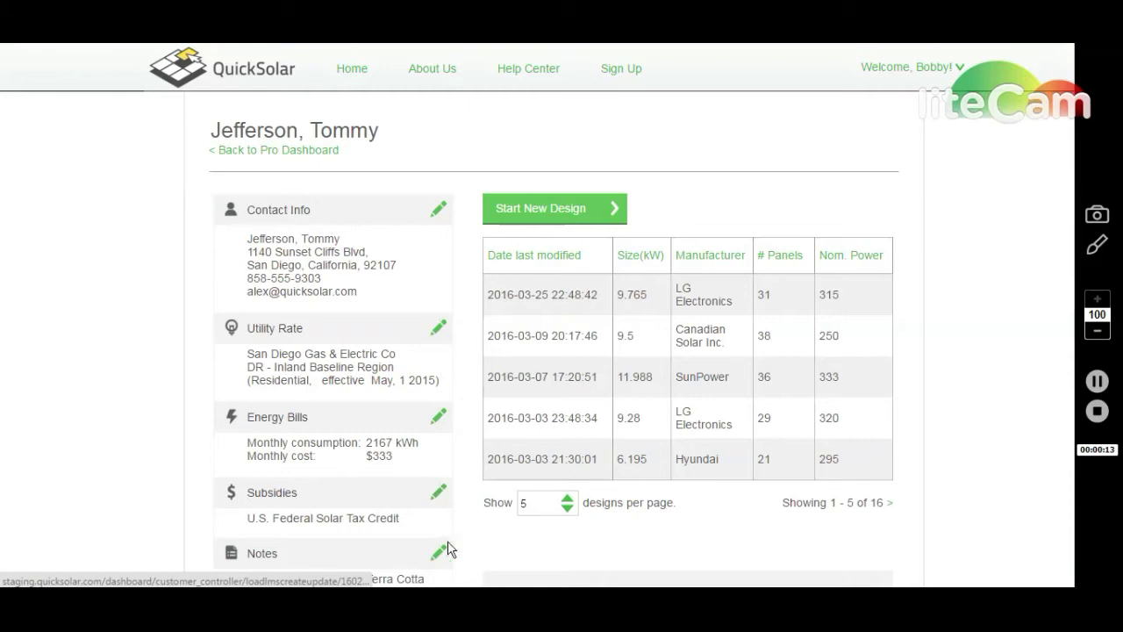
Open the customer's contact info for editing and close it without changes
click(434, 213)
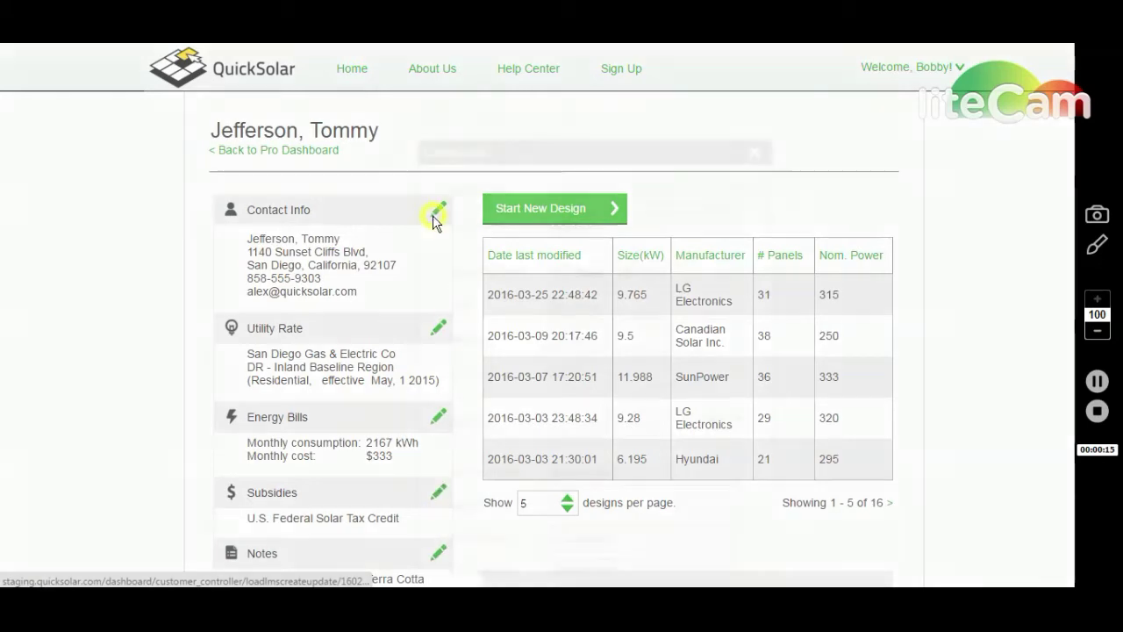
scroll(653, 249, down, 2)
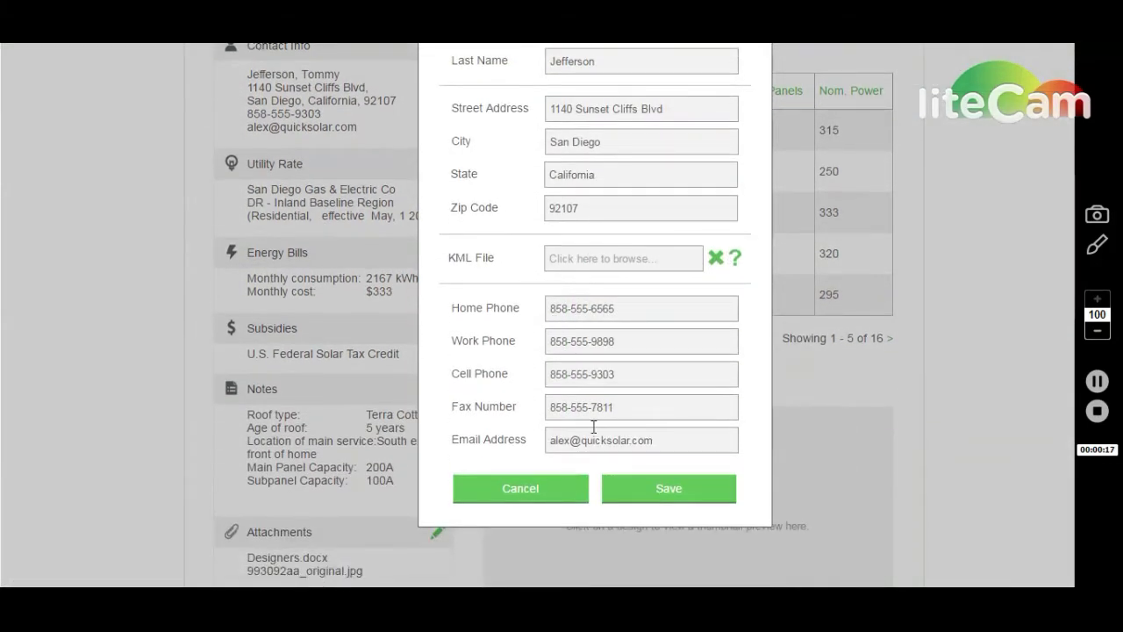
click(540, 489)
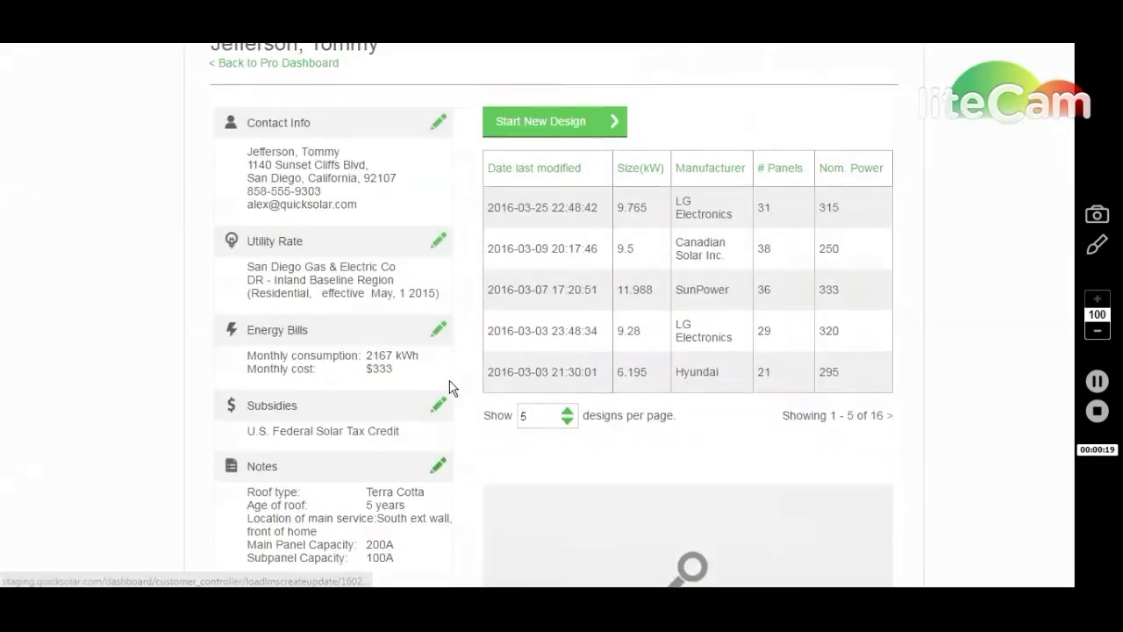
Switch the utility rate to manual override with SDG&E as the utility company
click(440, 248)
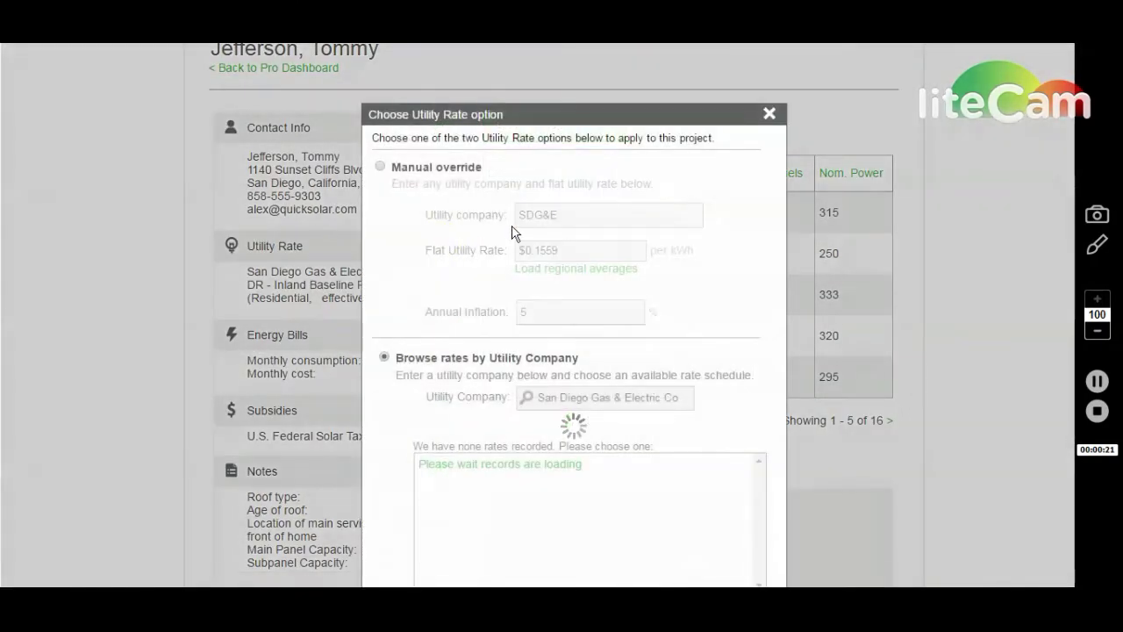
click(380, 164)
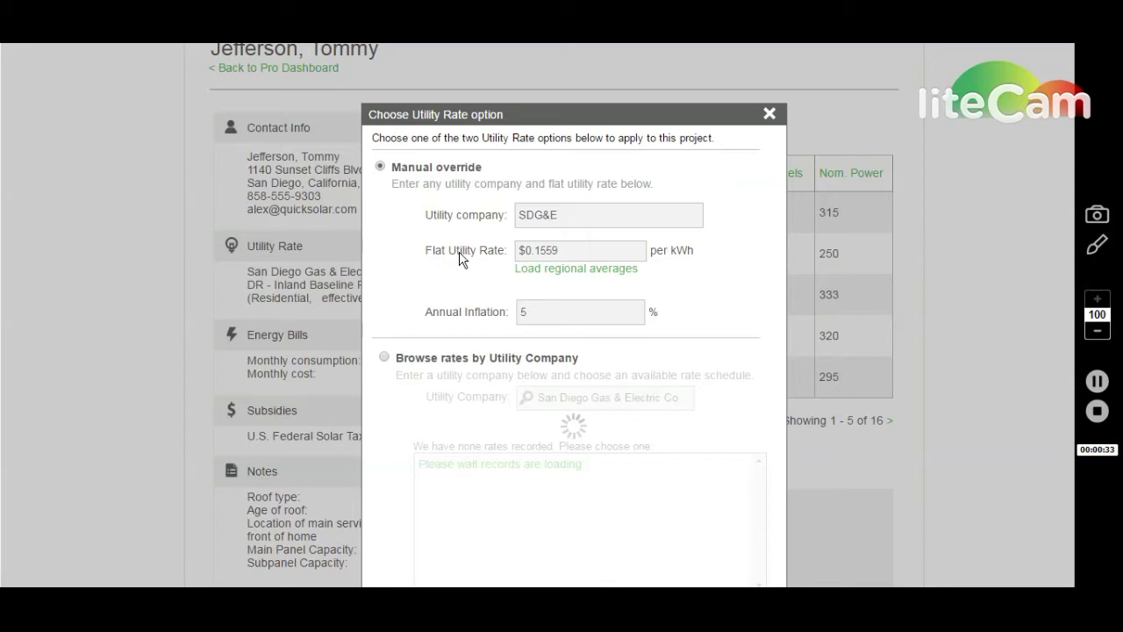
click(535, 312)
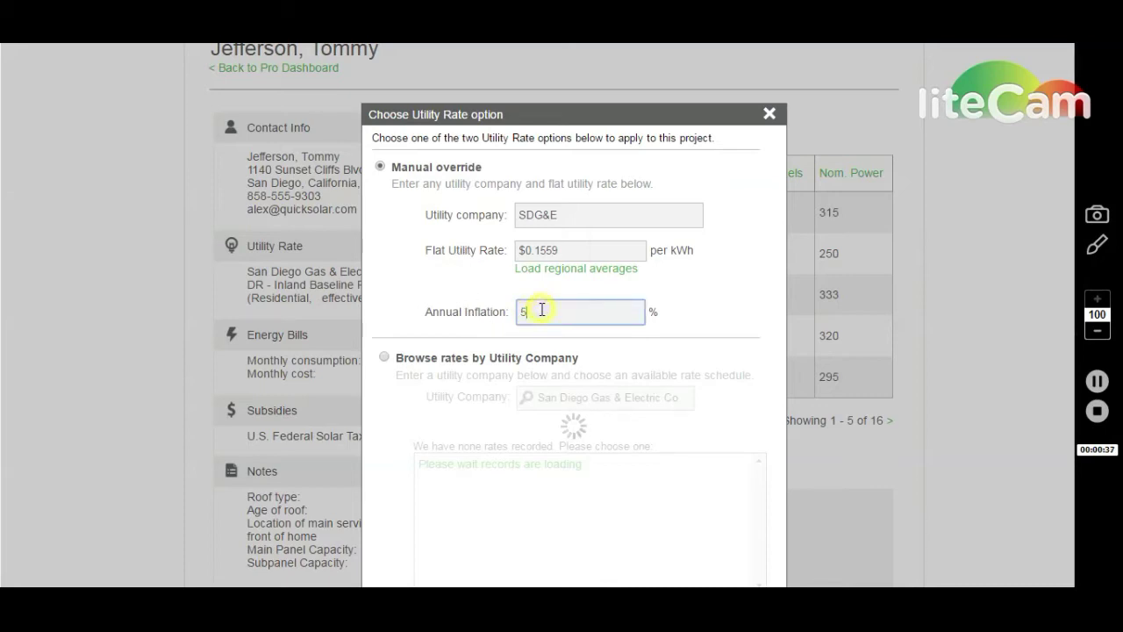
click(566, 217)
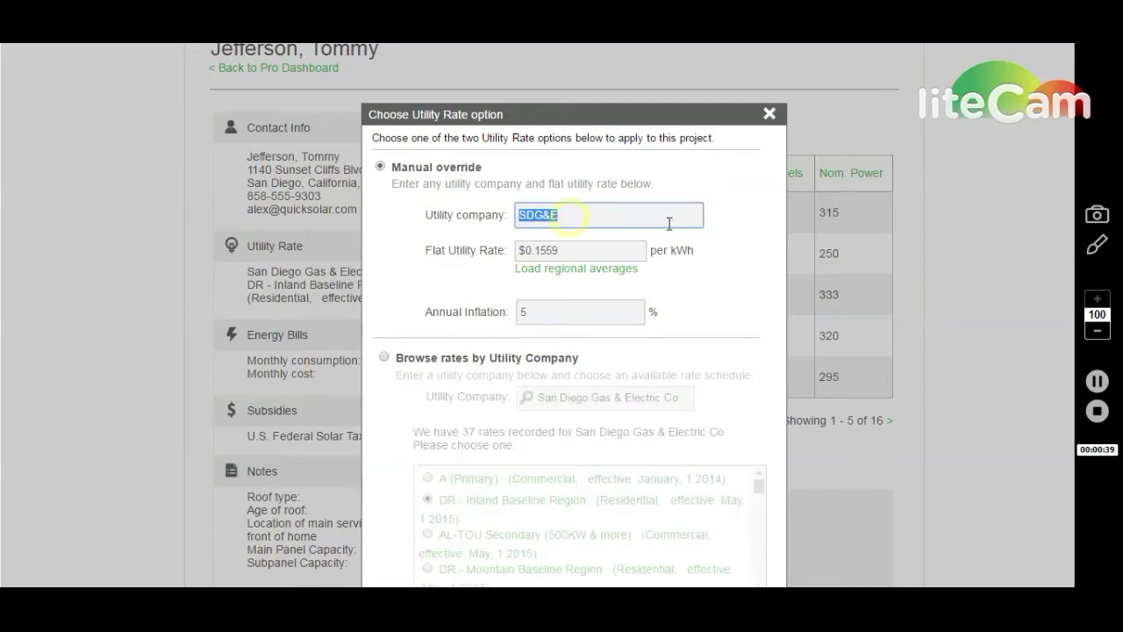
key(BackSpace)
text(SDG&E)
key(Tab)
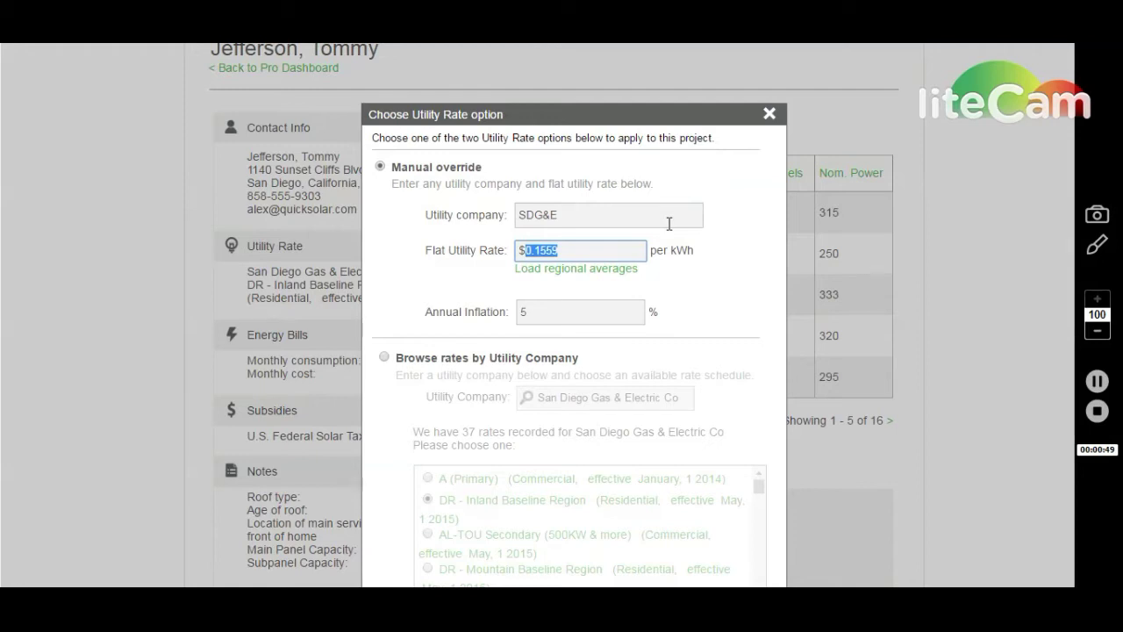
Enter a 0 flat rate and 3.5% inflation, then load the $0.1635/kWh regional average
text(0.20)
key(Tab)
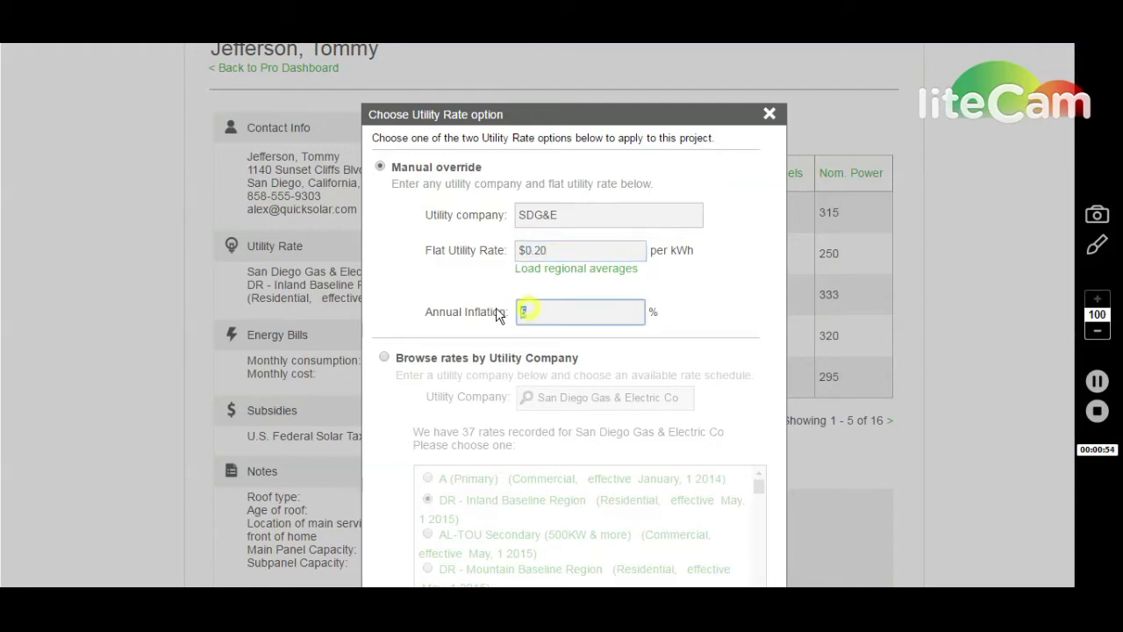
text(3.5)
click(562, 275)
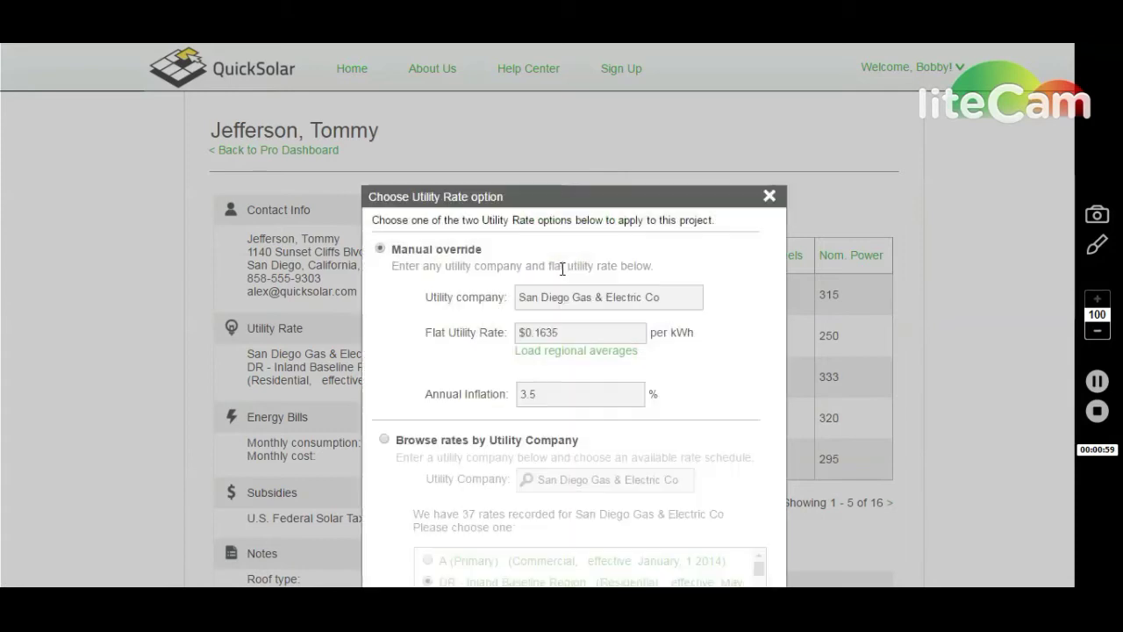
scroll(562, 271, down, 1)
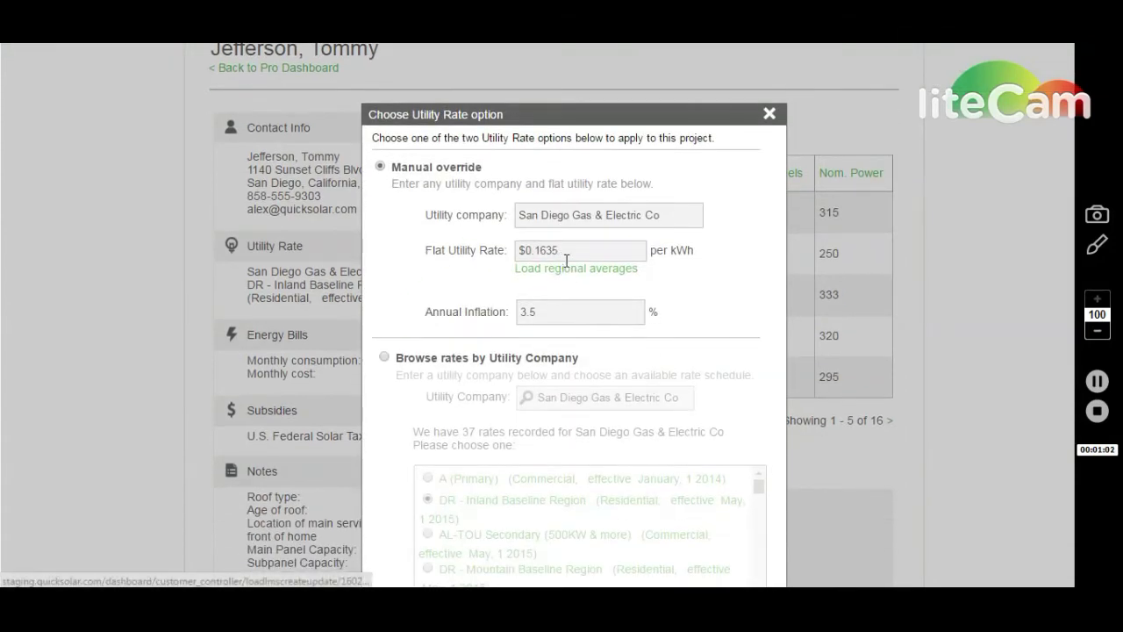
scroll(565, 261, down, 1)
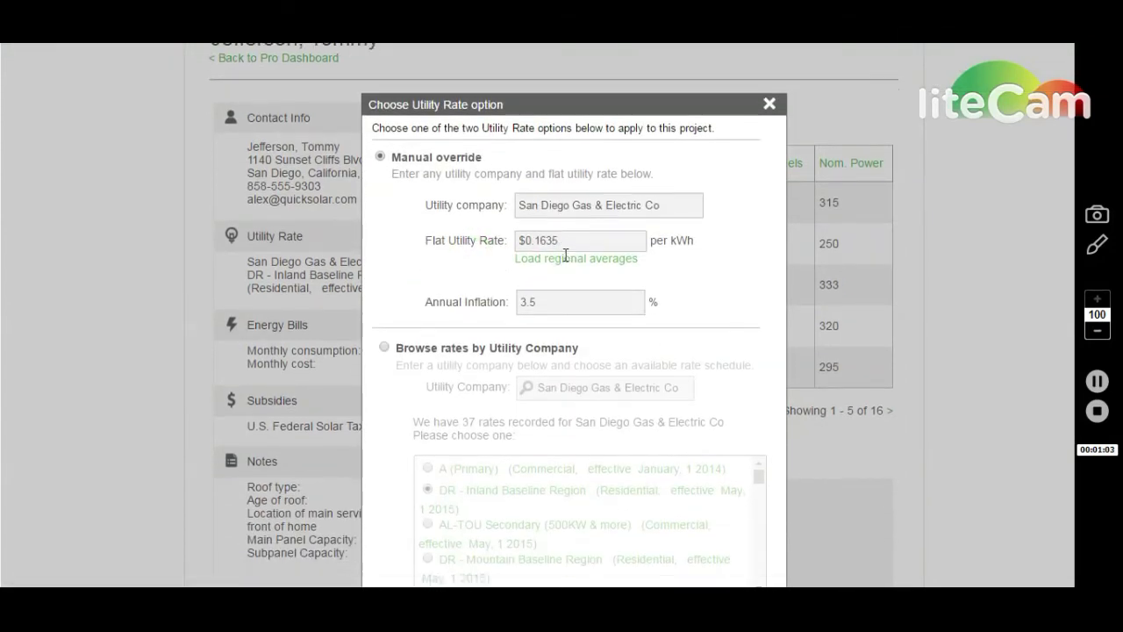
Browse rates by utility company, searching 'San Die' to choose San Diego Gas & Electric Co
click(385, 276)
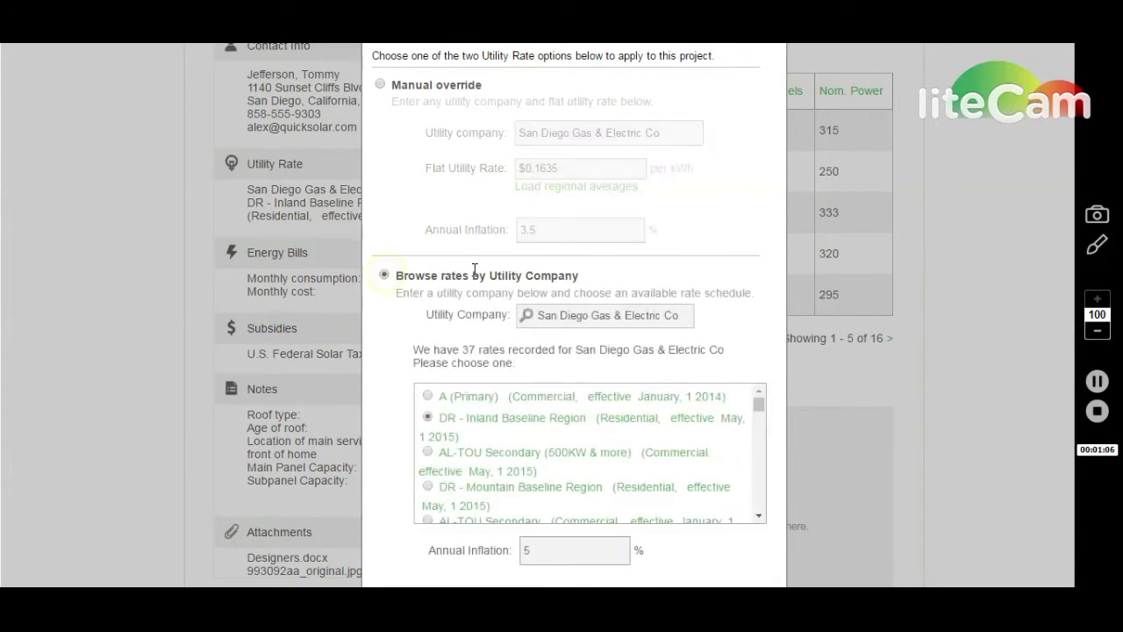
scroll(474, 269, down, 1)
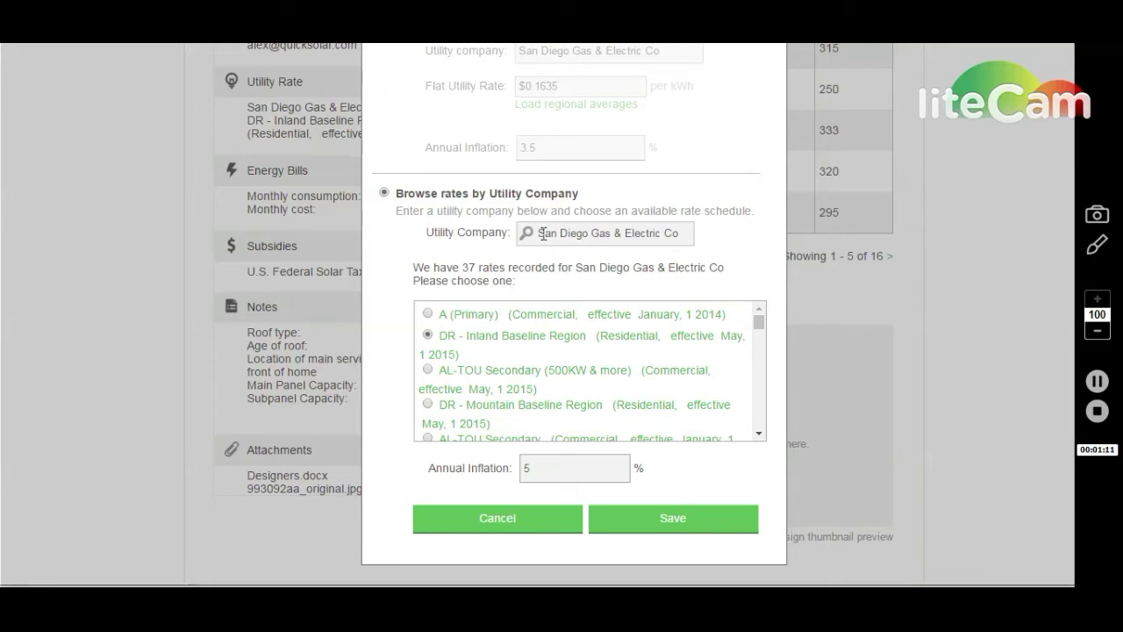
click(600, 231)
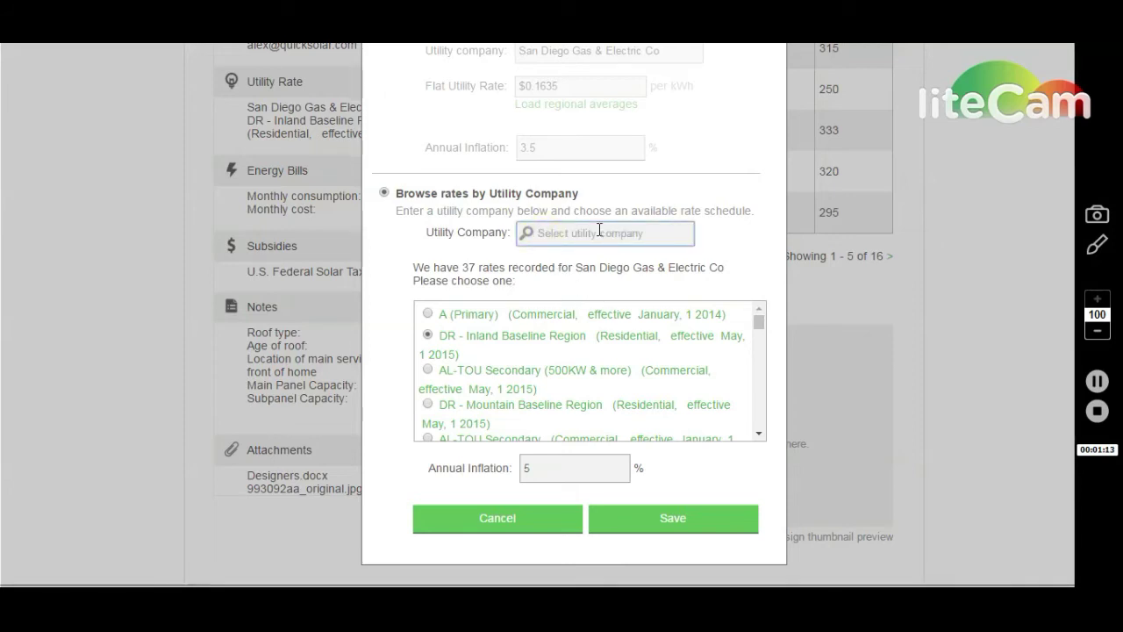
text(San Die)
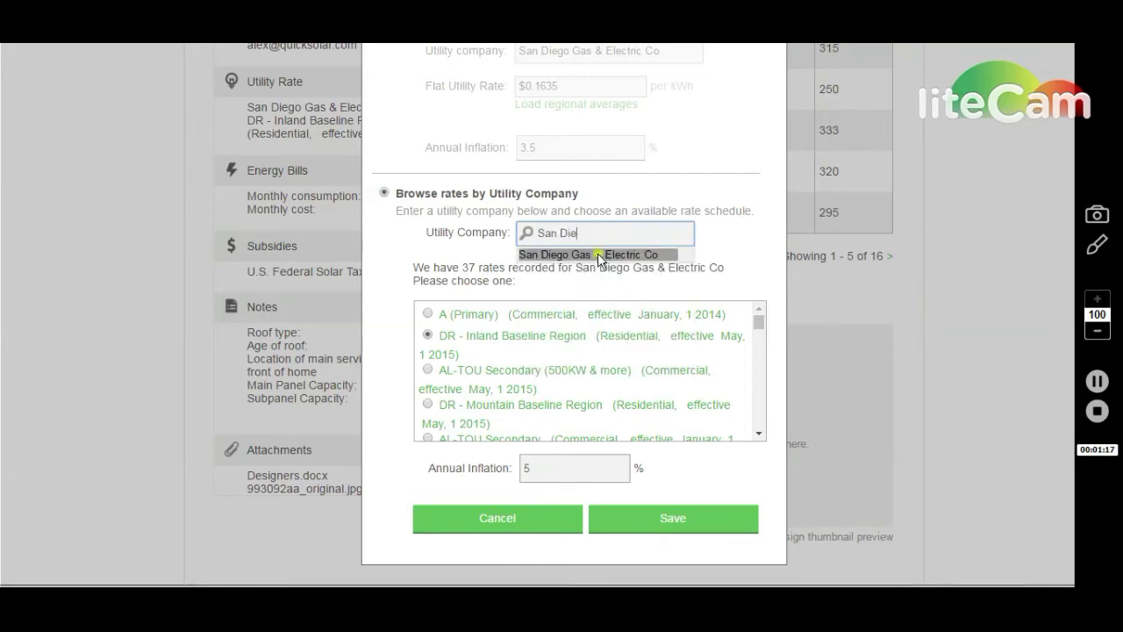
click(598, 253)
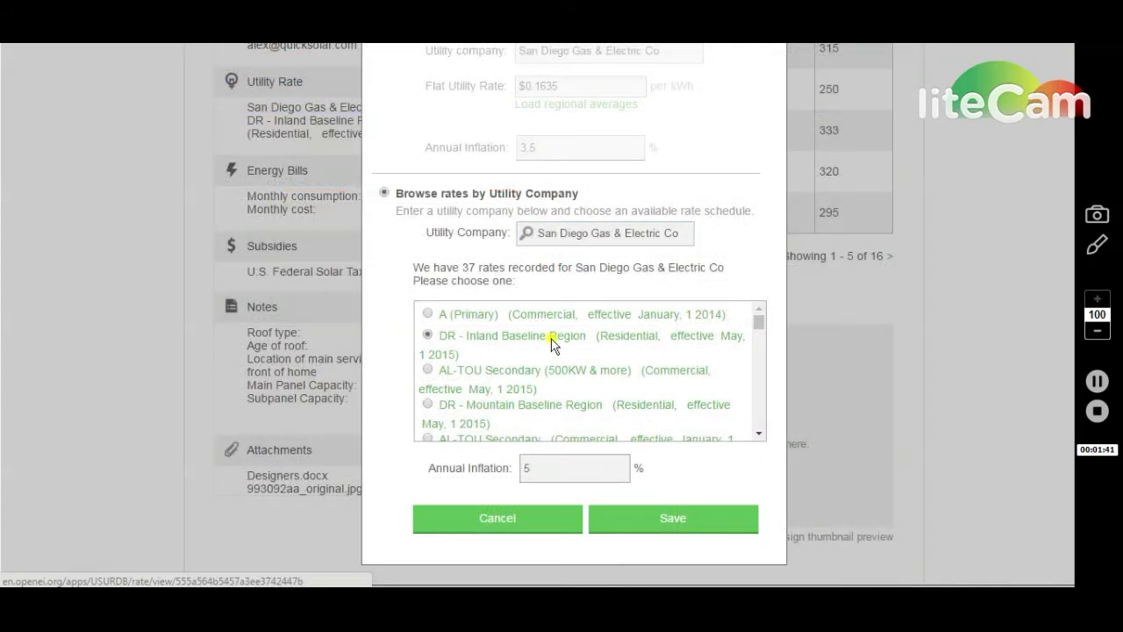
Review the DR - Inland Baseline Region rate's energy charges, then cancel the rate chooser
click(553, 343)
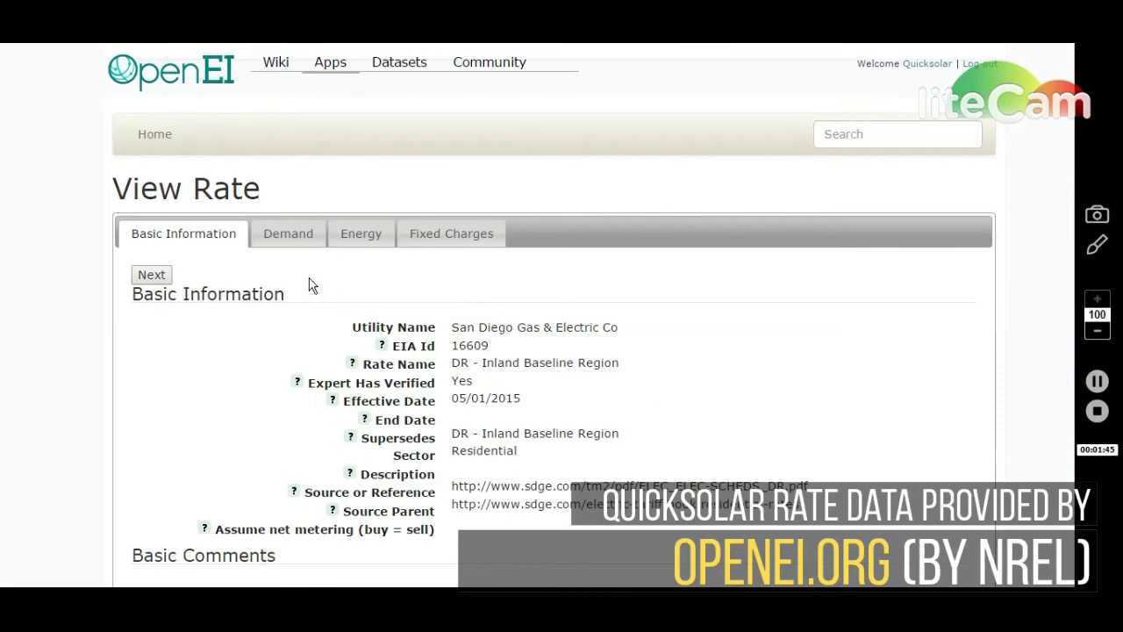
click(356, 239)
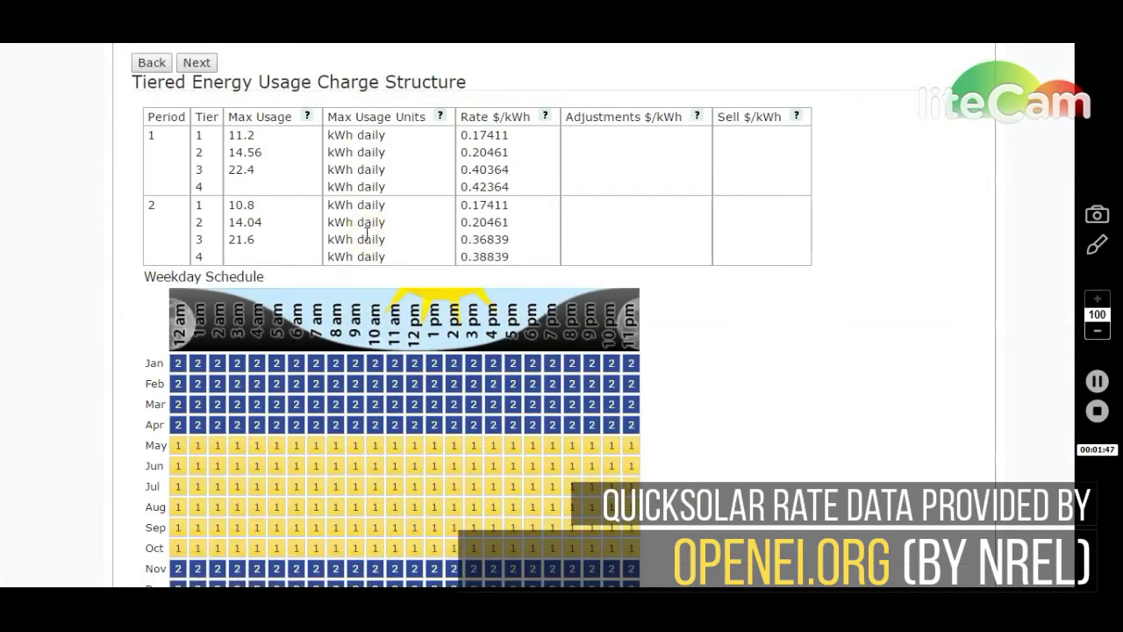
scroll(456, 226, down, 5)
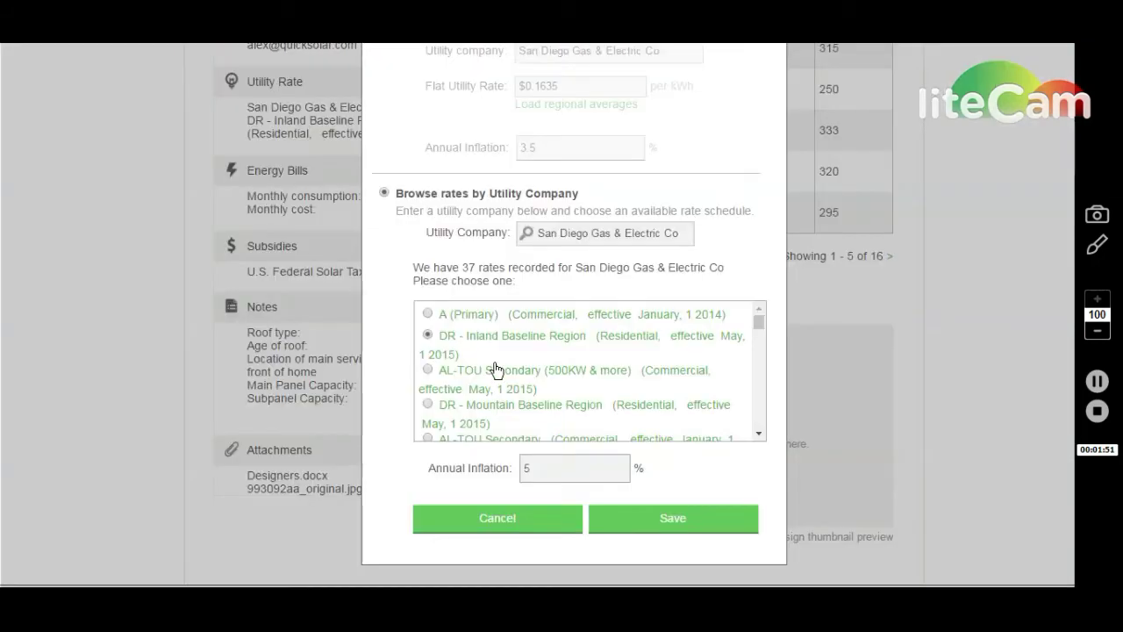
click(490, 518)
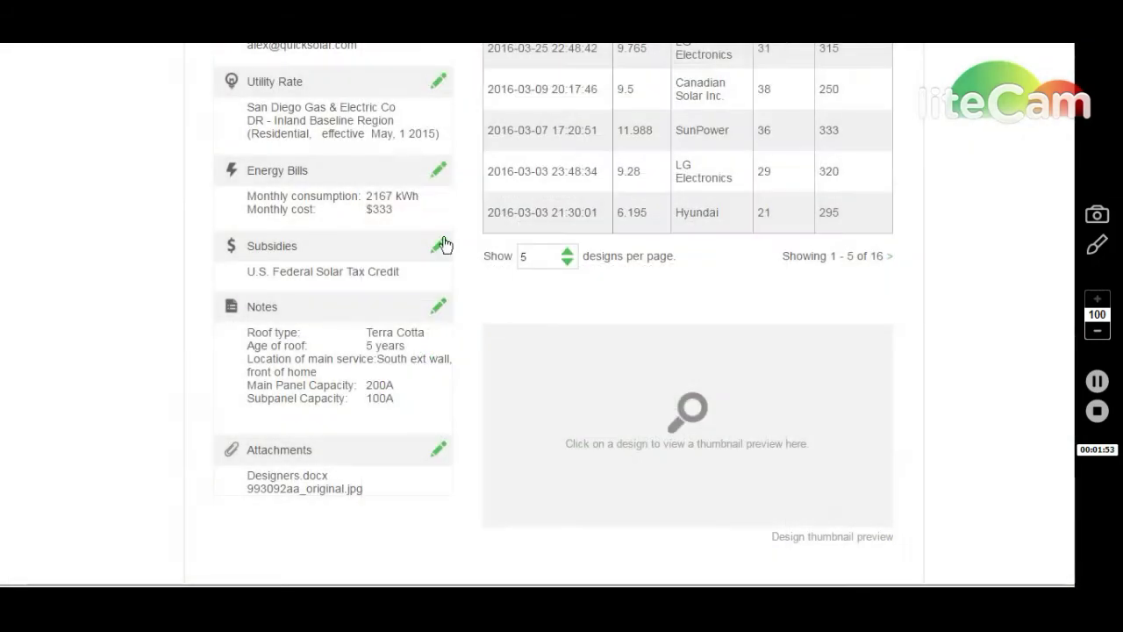
click(439, 171)
scroll(541, 303, up, 1)
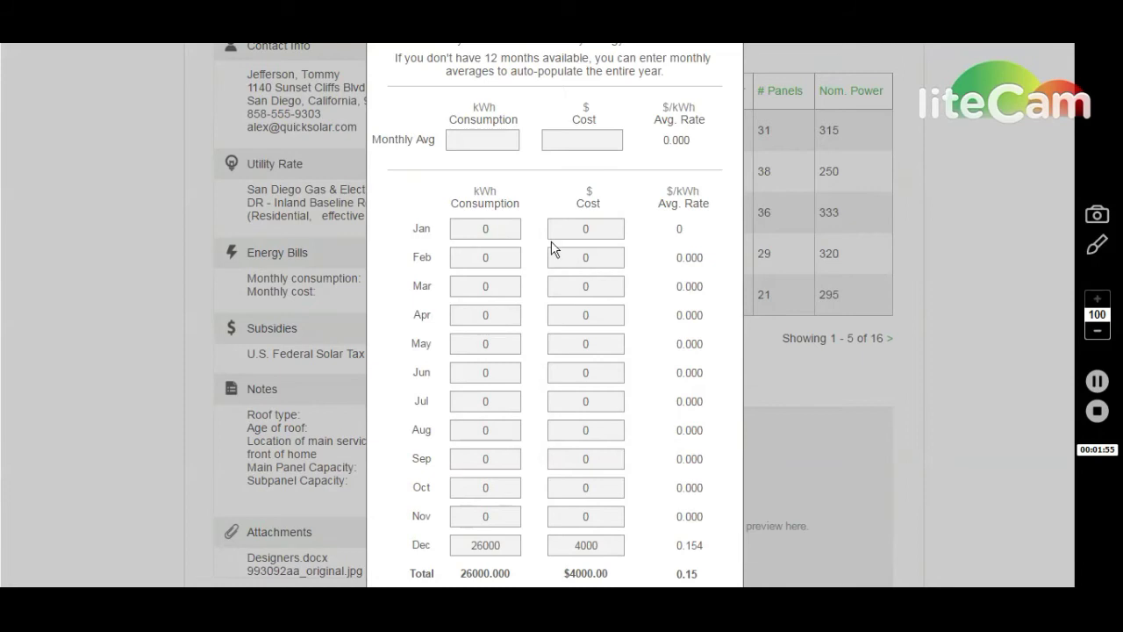
scroll(500, 456, down, 1)
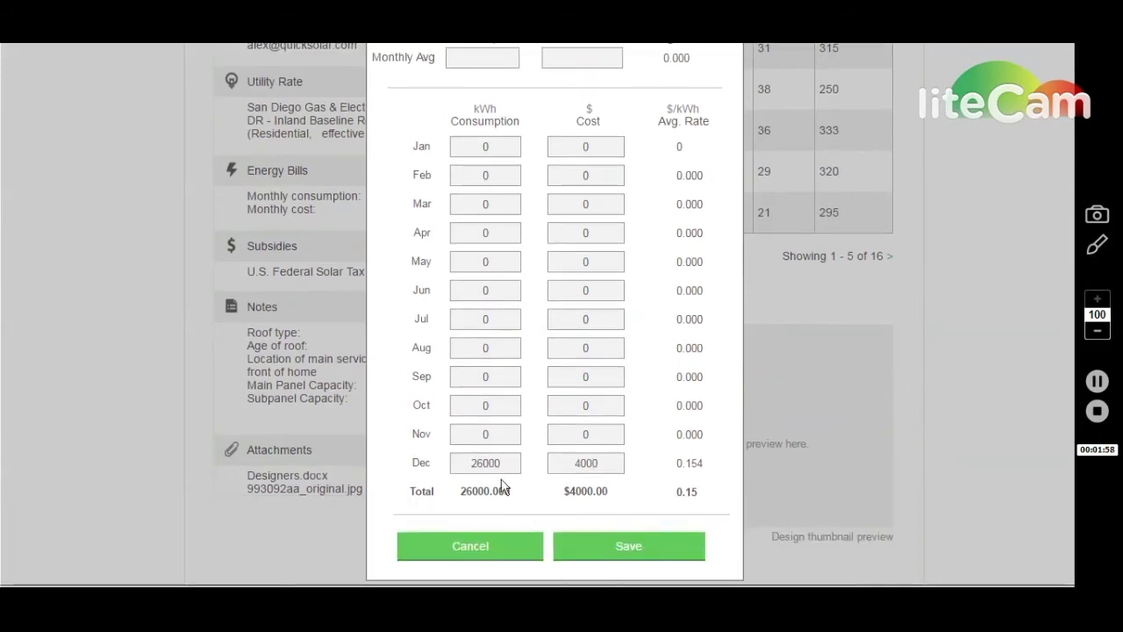
scroll(489, 274, up, 1)
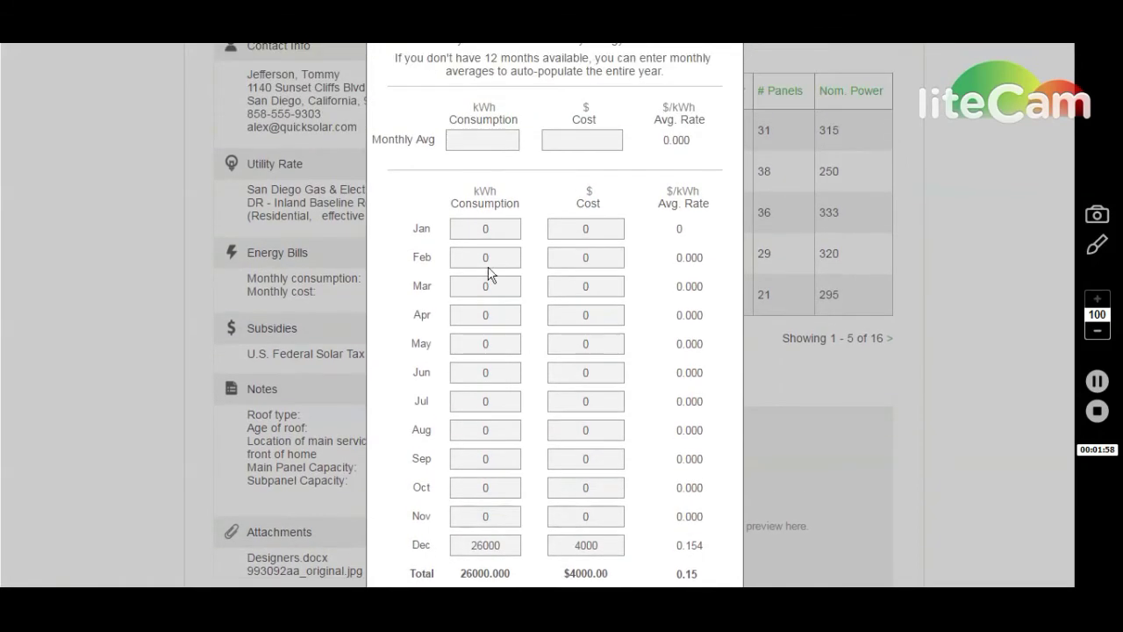
click(498, 138)
text(5000)
key(Tab)
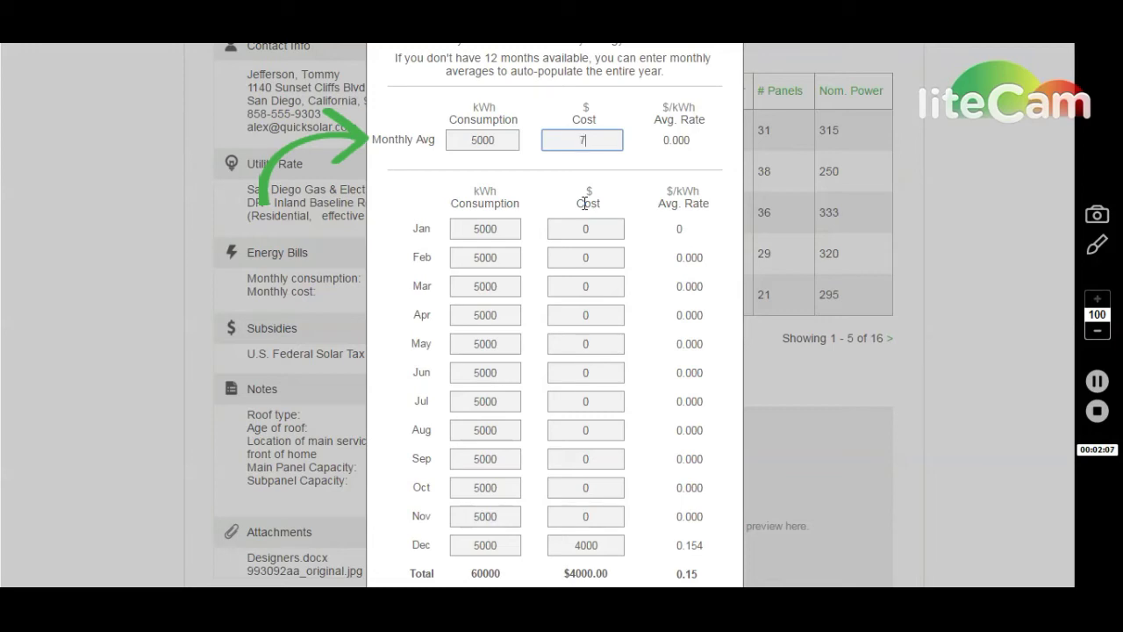
key(Tab)
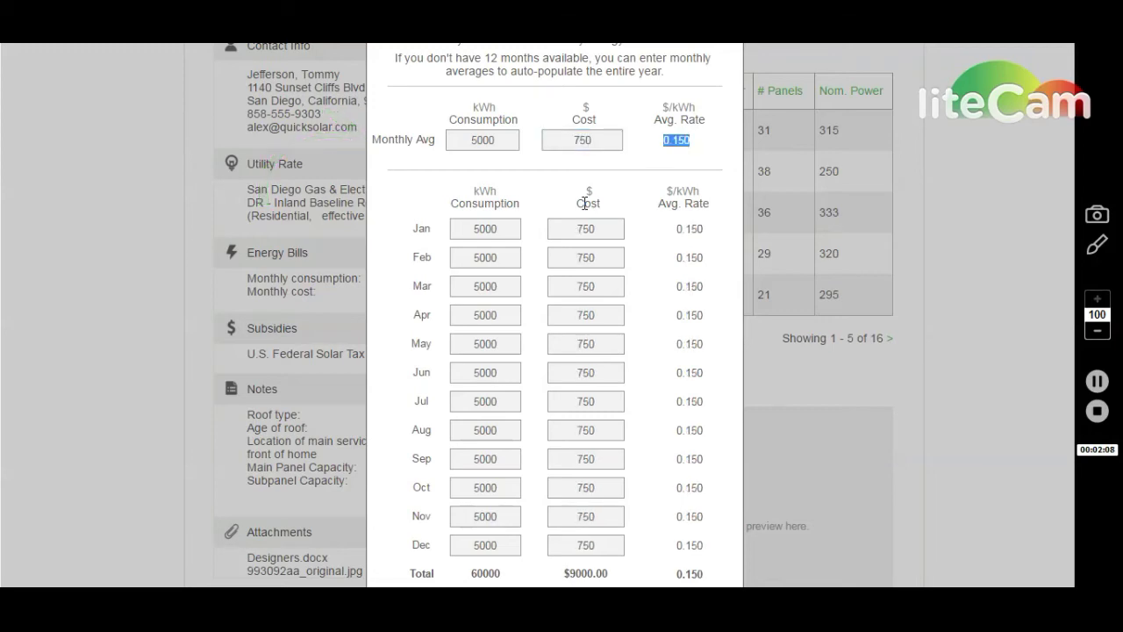
scroll(584, 203, down, 1)
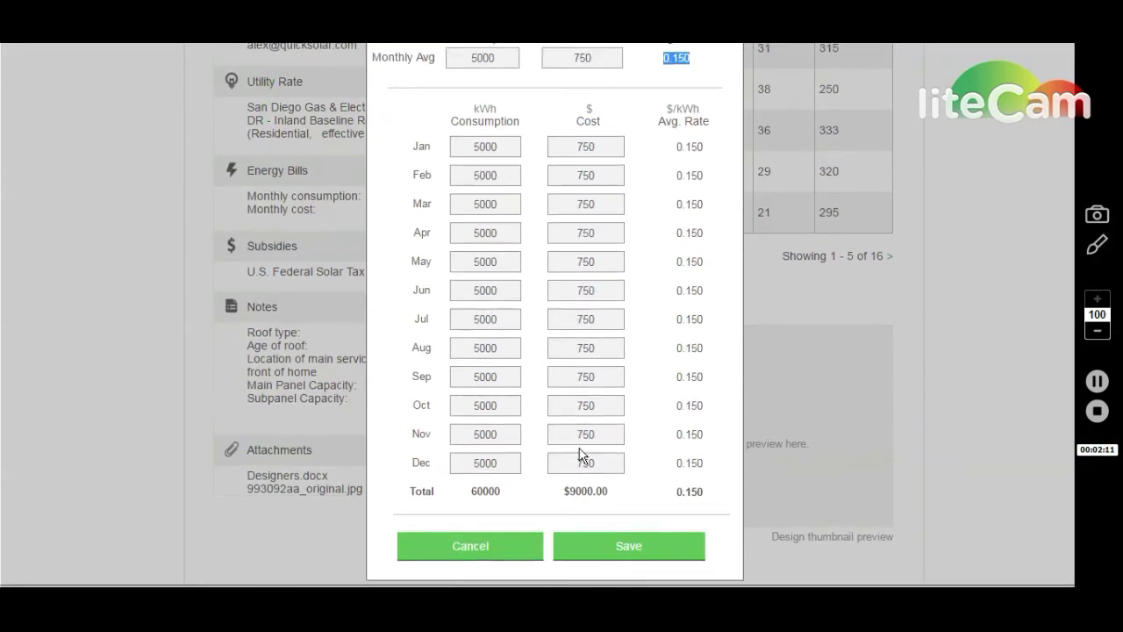
click(494, 550)
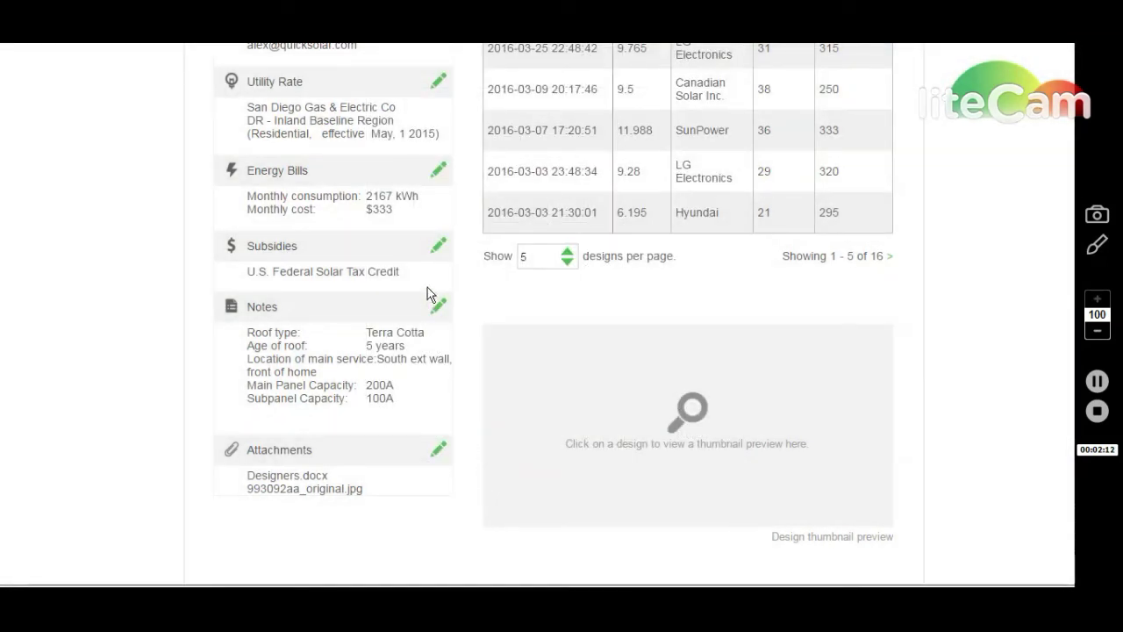
click(439, 248)
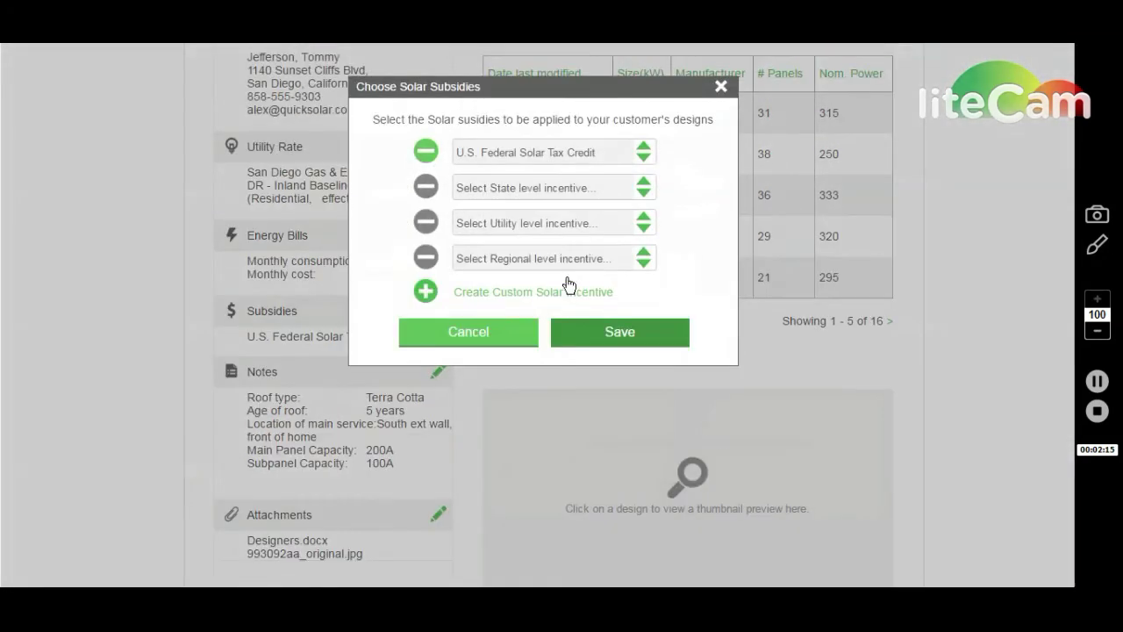
click(551, 173)
click(545, 172)
click(427, 167)
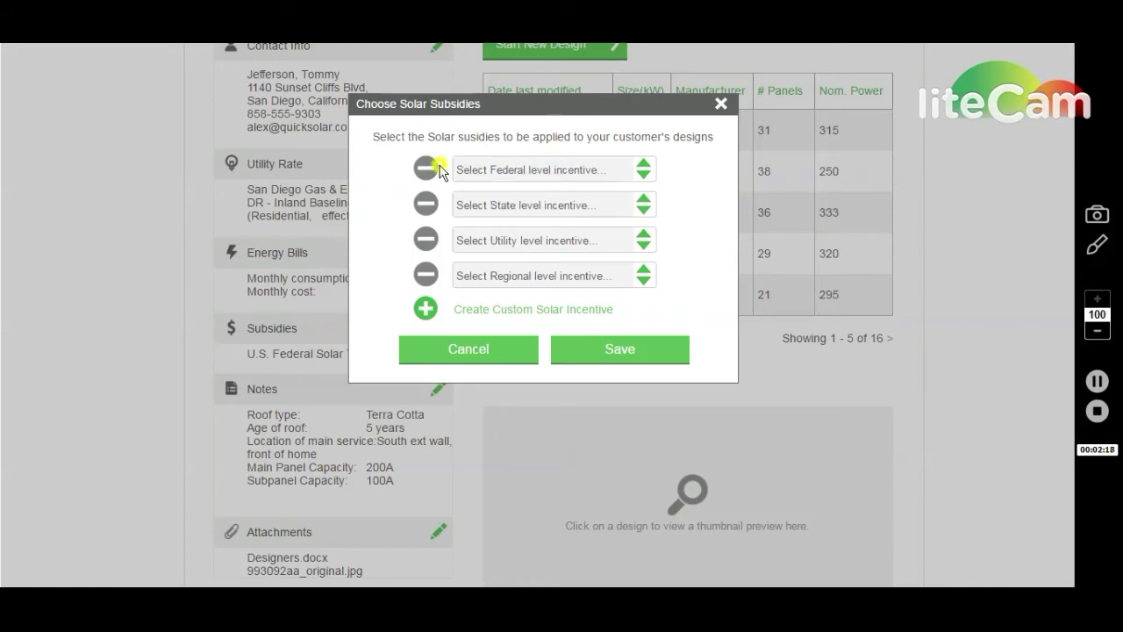
click(537, 173)
click(545, 195)
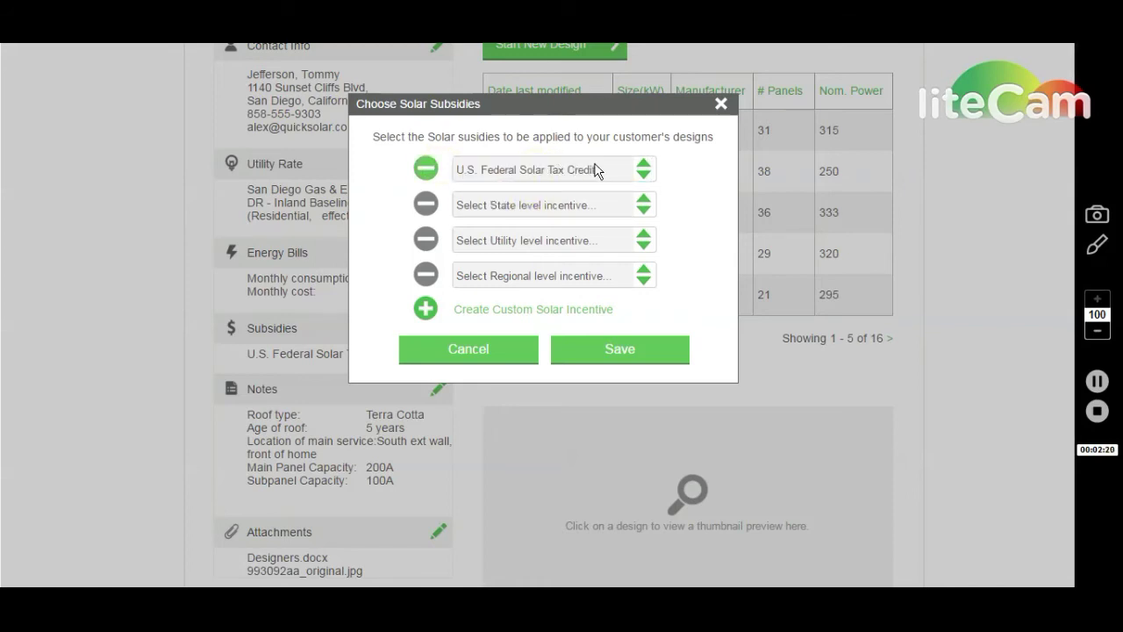
click(616, 204)
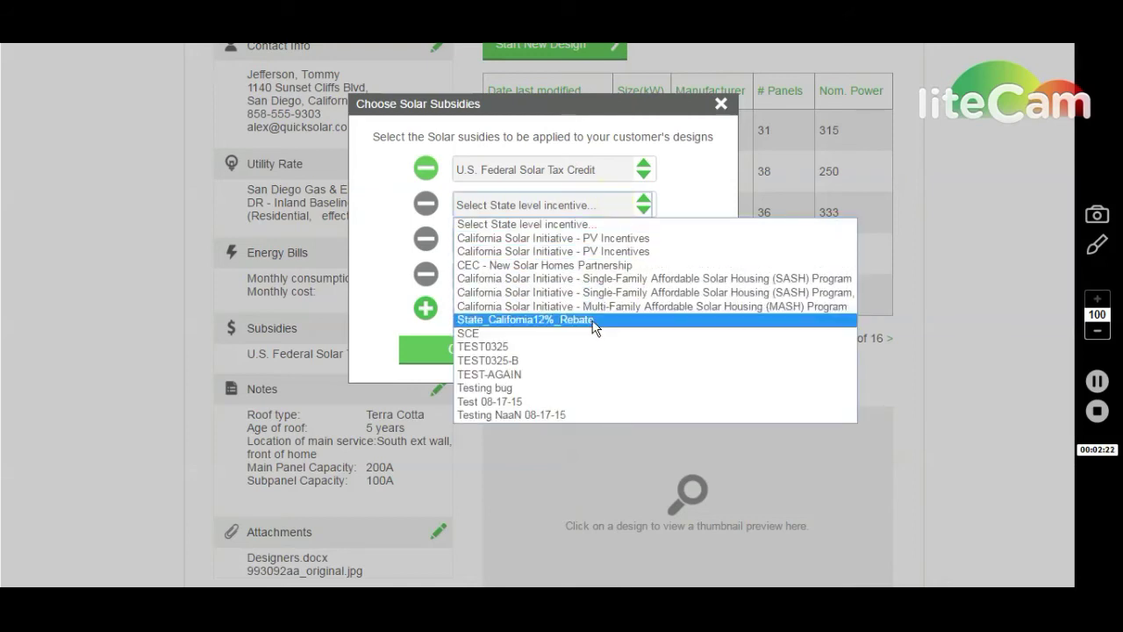
click(602, 206)
click(596, 241)
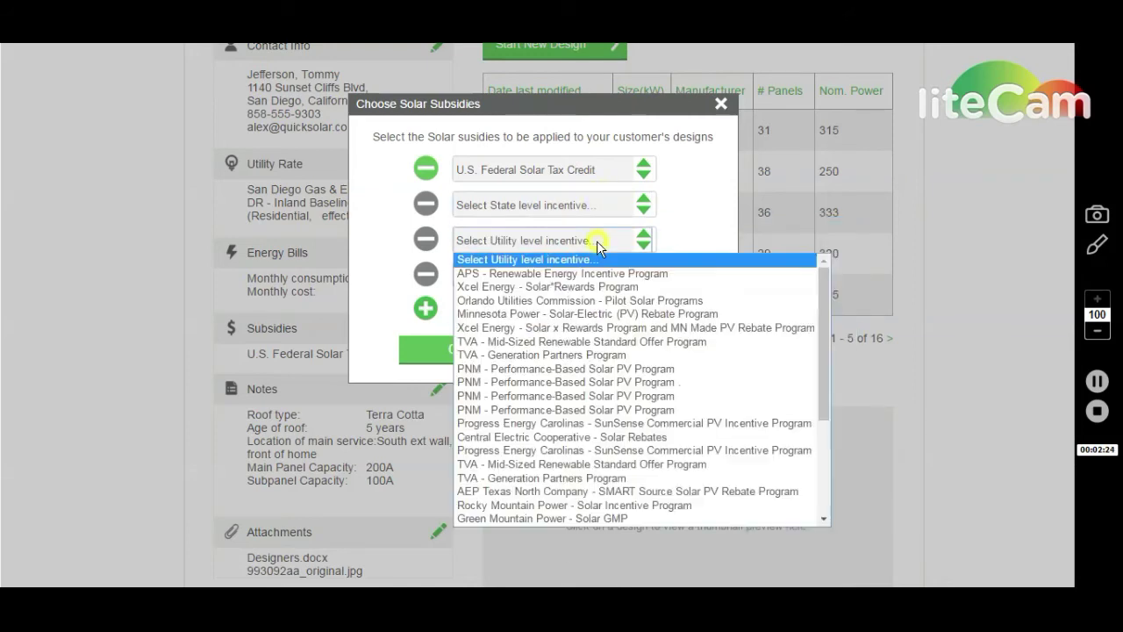
click(596, 241)
click(592, 279)
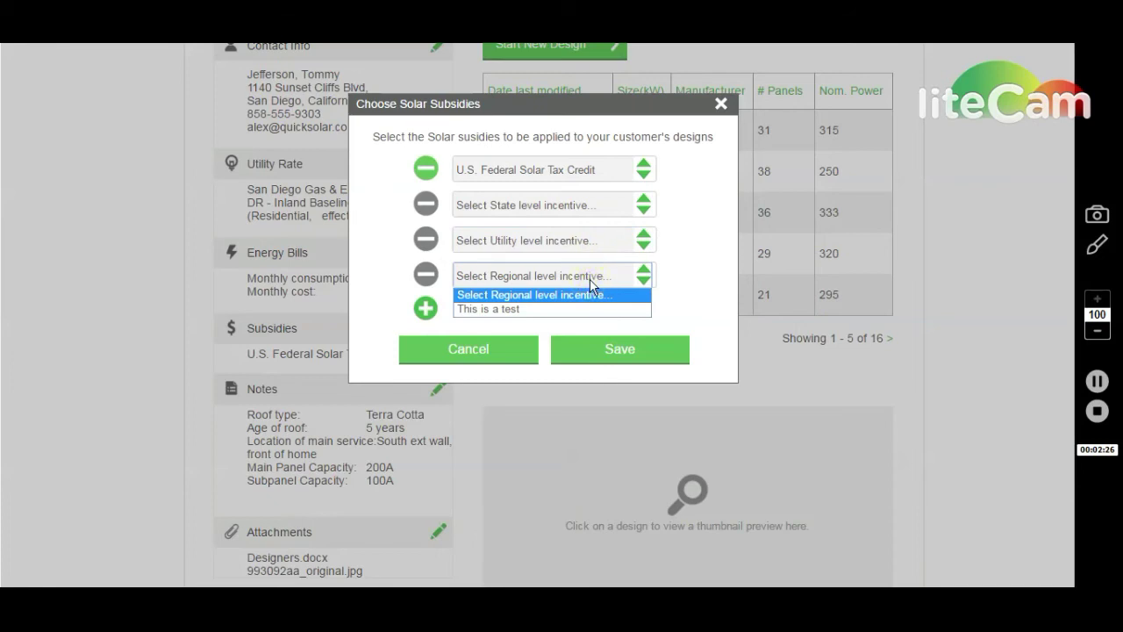
click(593, 279)
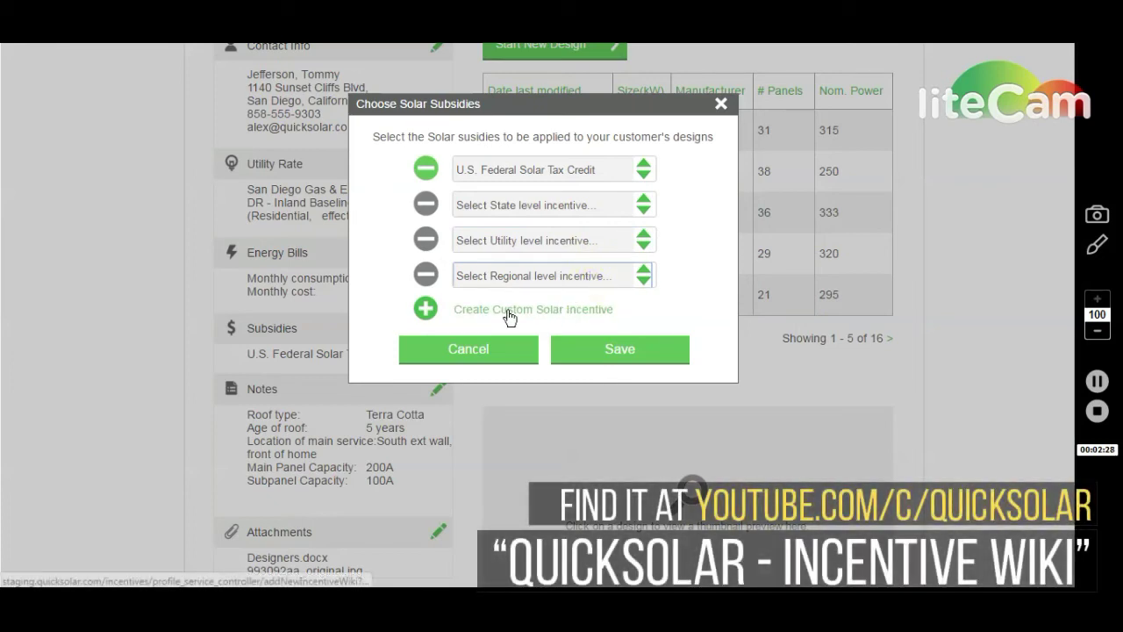
click(500, 355)
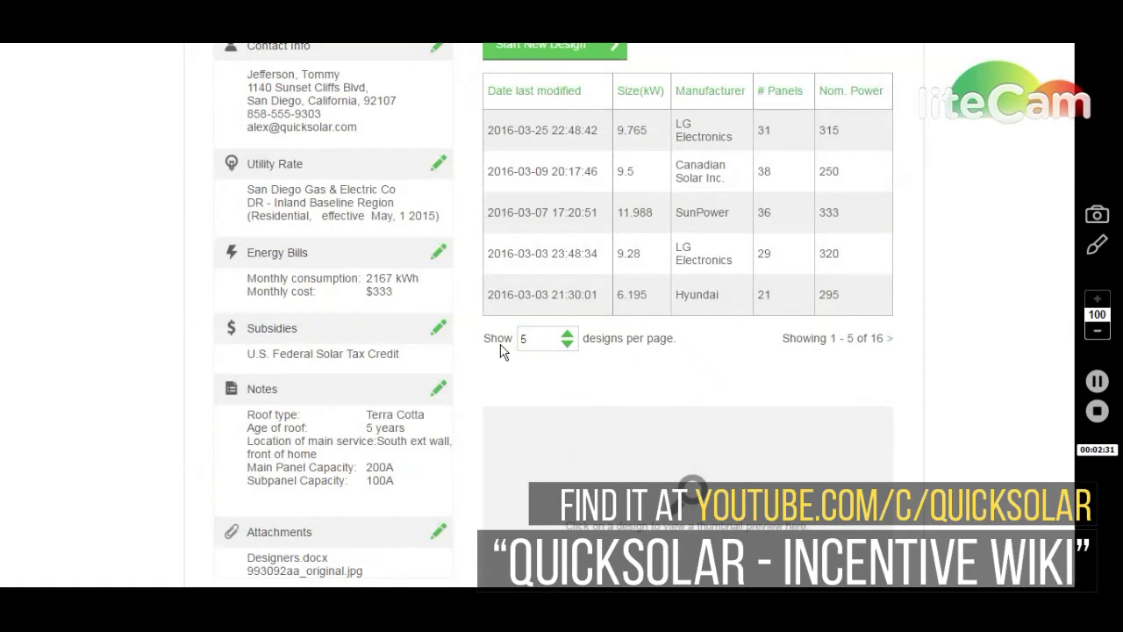
click(438, 389)
scroll(566, 308, down, 1)
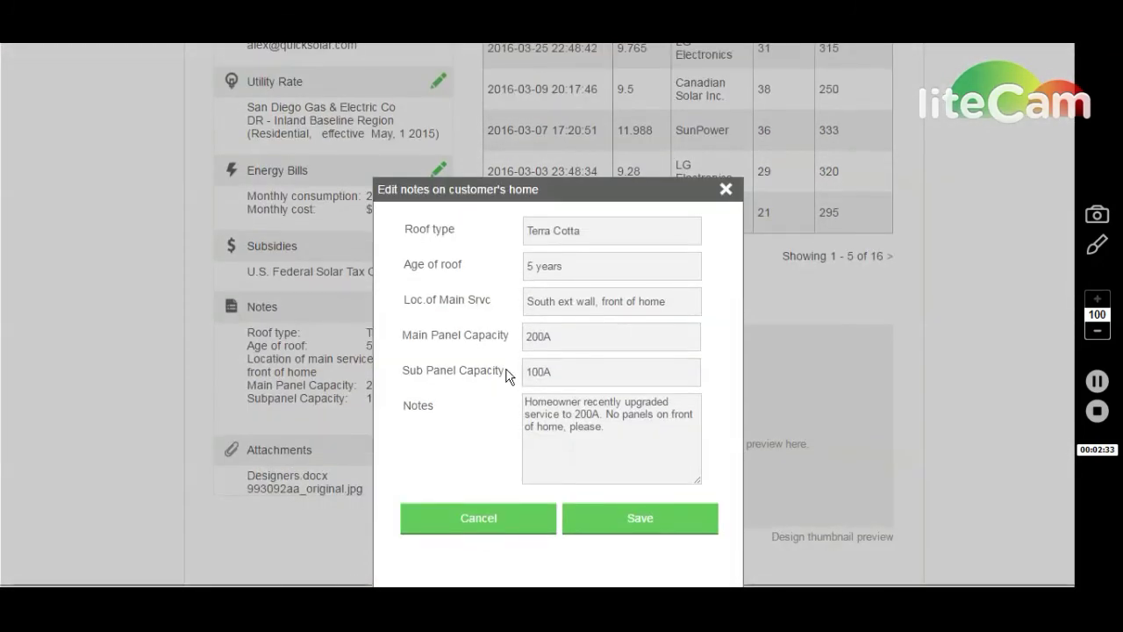
click(488, 525)
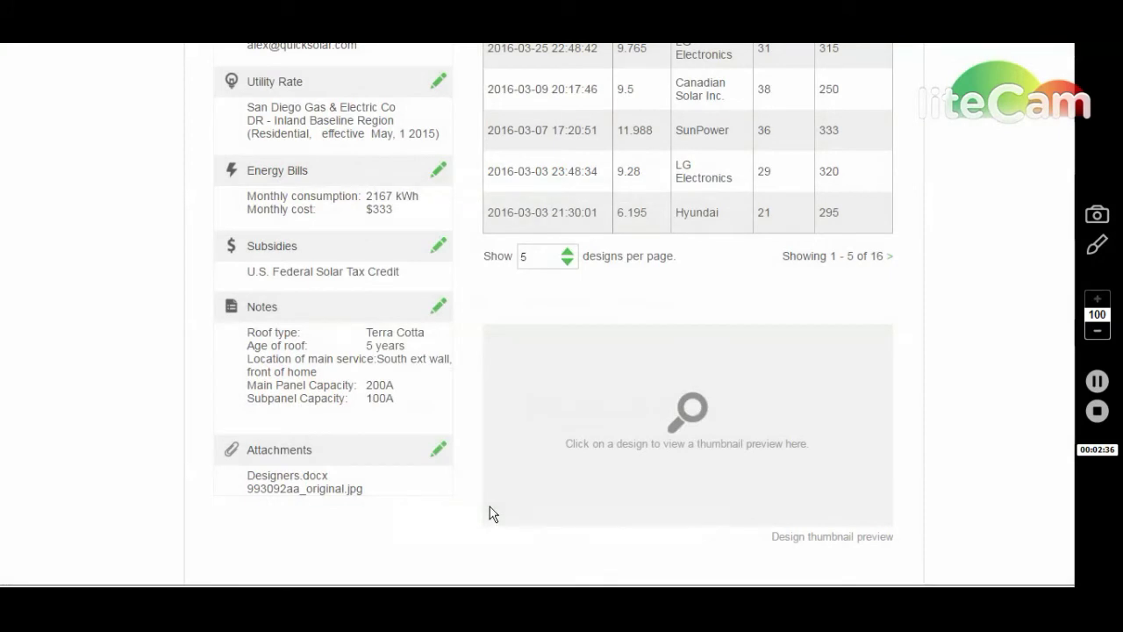
click(442, 453)
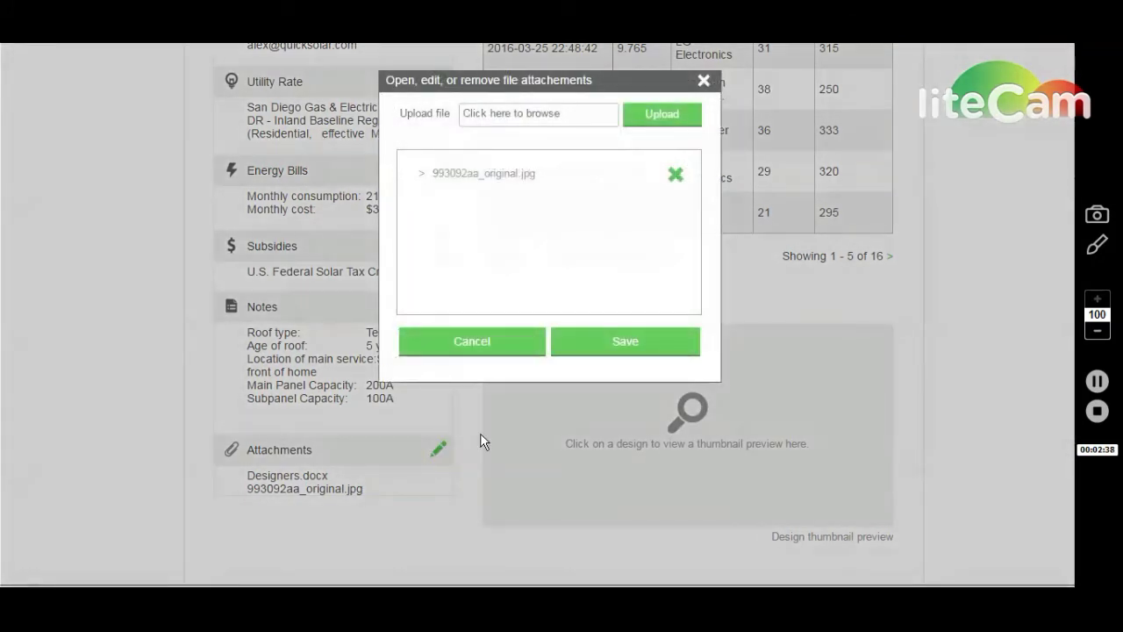
scroll(487, 436, up, 1)
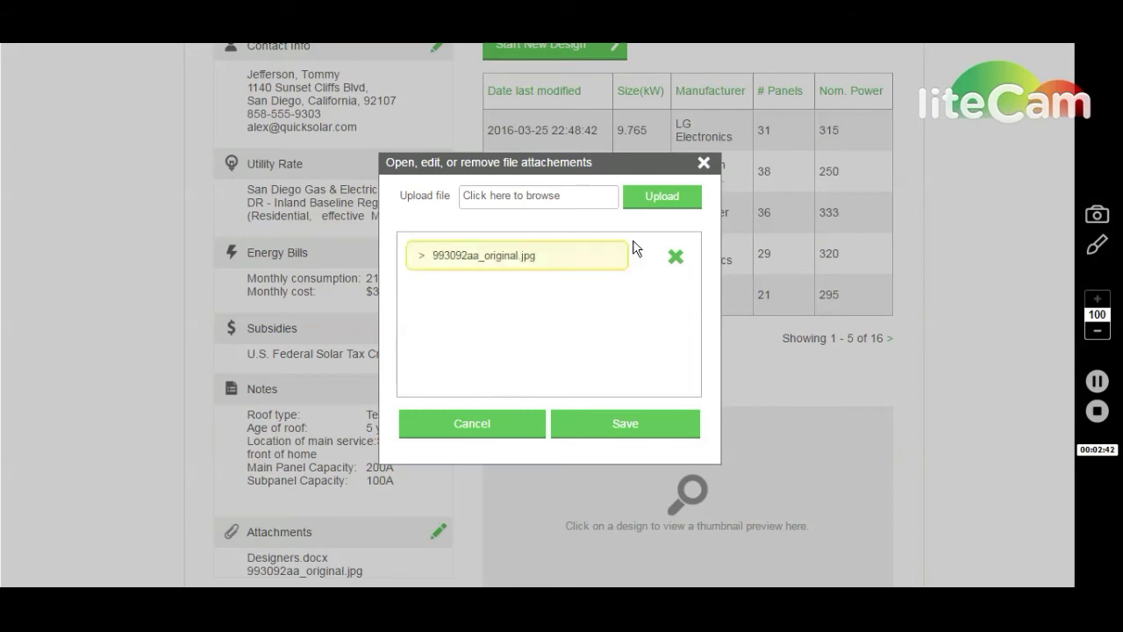
click(482, 422)
Preview the 9.765 kW LG Electronics design, then the 9.5 kW Canadian Solar design
scroll(482, 415, up, 1)
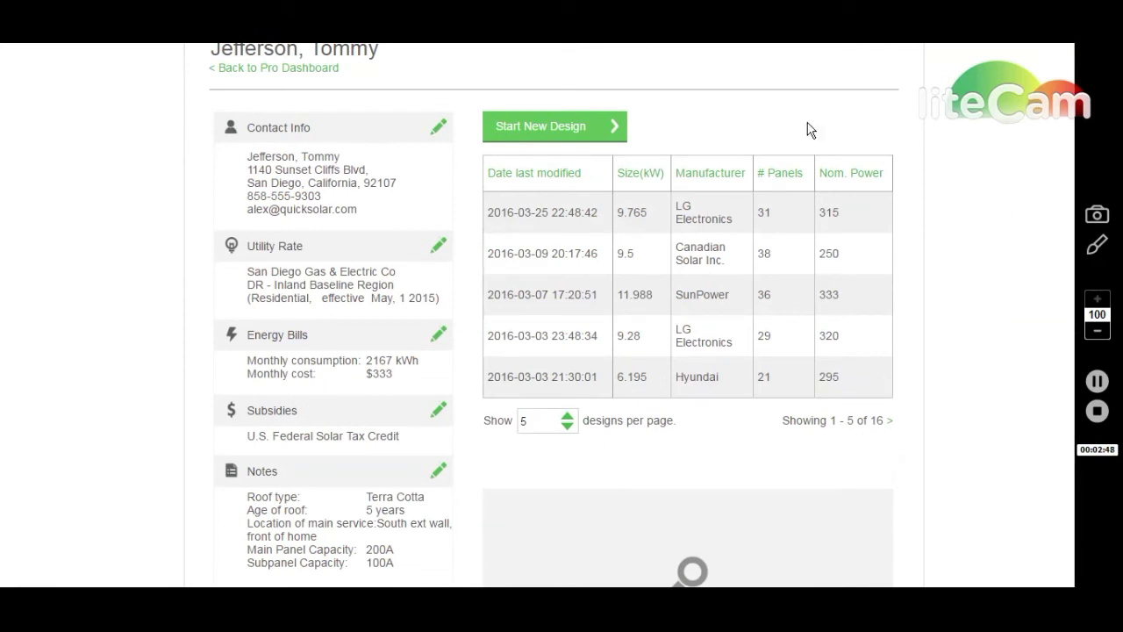
click(711, 222)
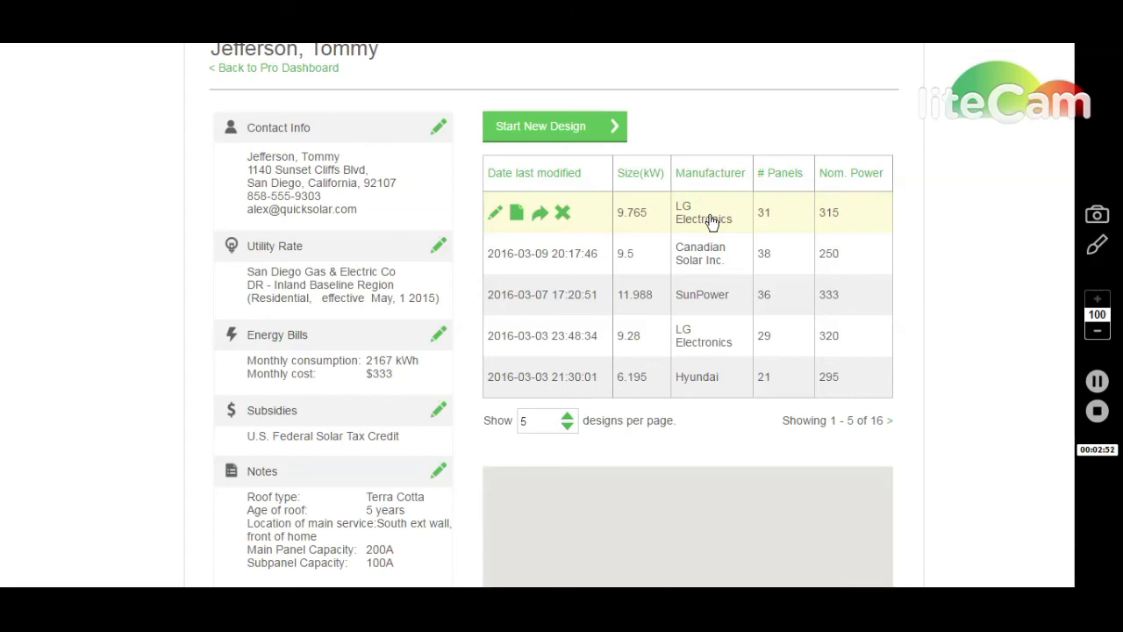
scroll(710, 221, down, 1)
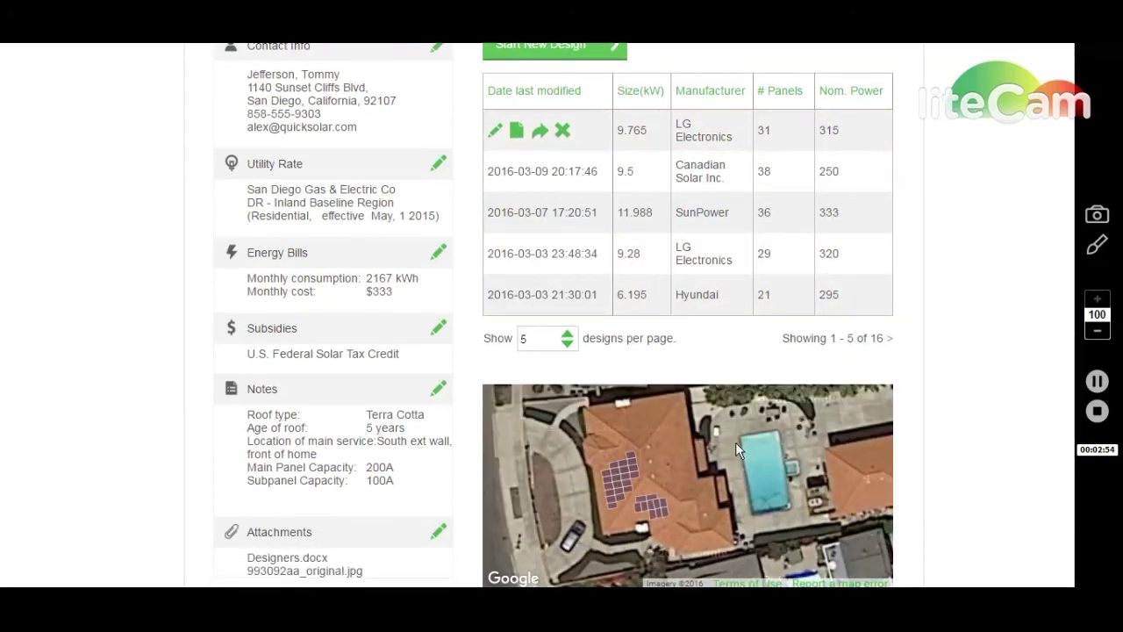
click(700, 171)
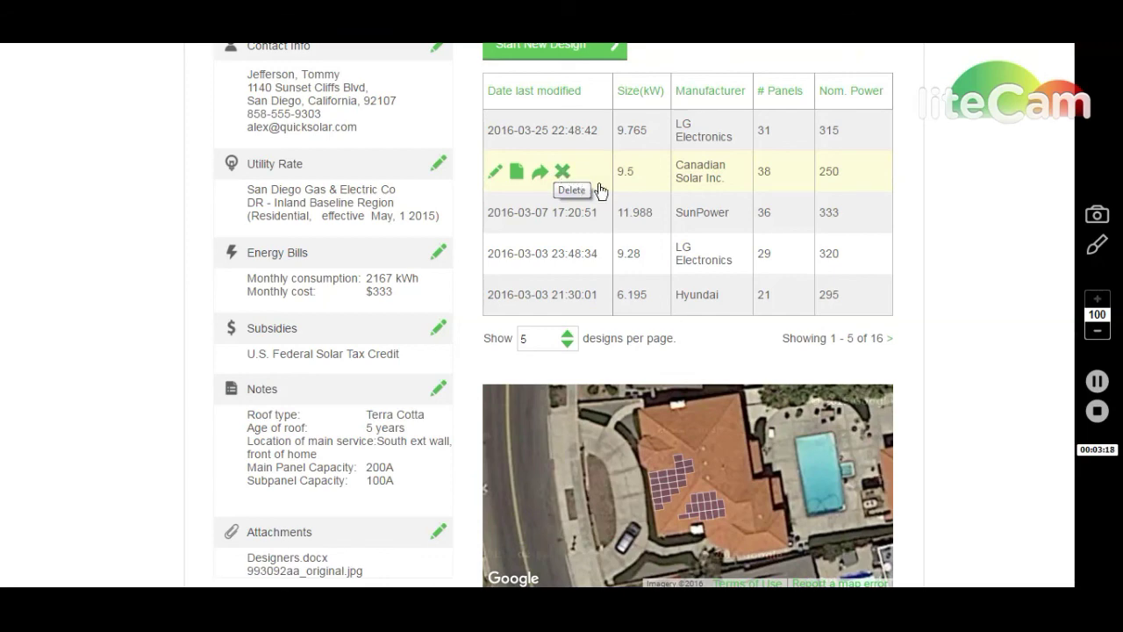
Scroll up the customer page toward the Start New Design button
scroll(895, 338, up, 1)
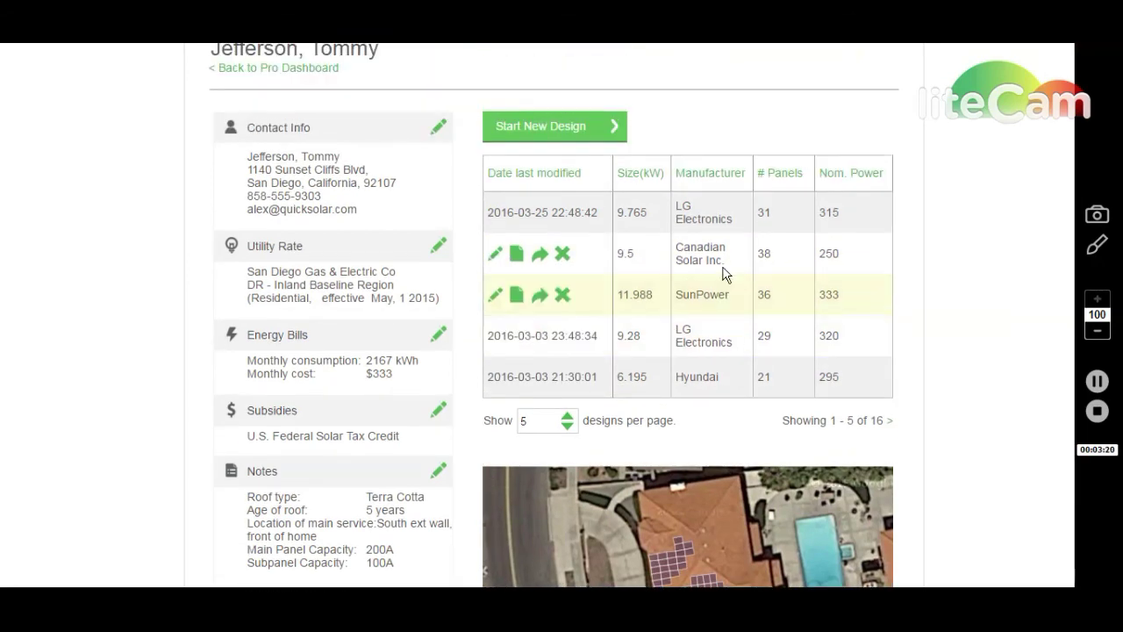